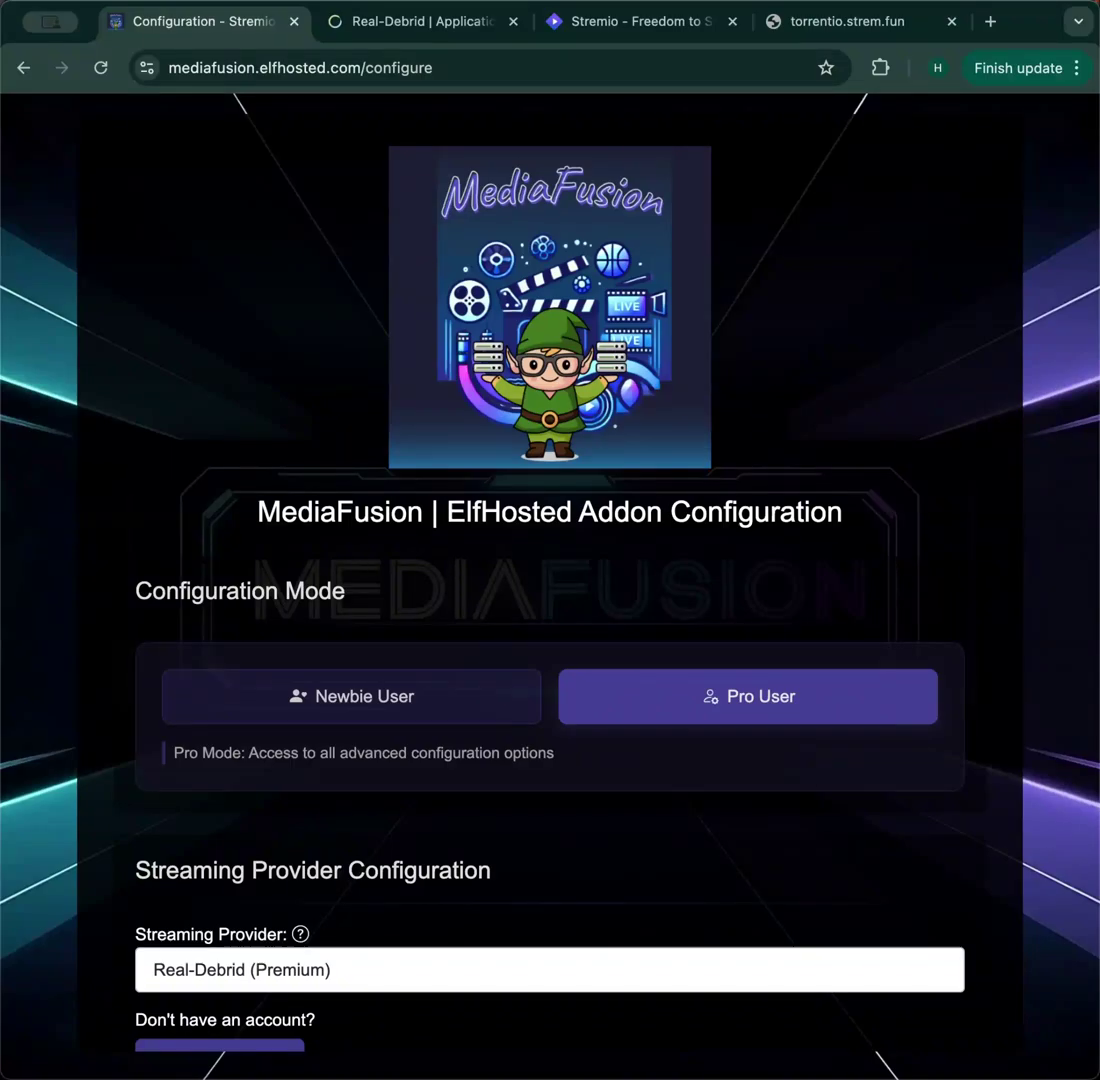
- Select Real-Debrid (Premium) as the streaming provider in the Streaming Provider Configuration section
scroll(745, 625, "down", 2)
scroll(741, 601, "down", 1)
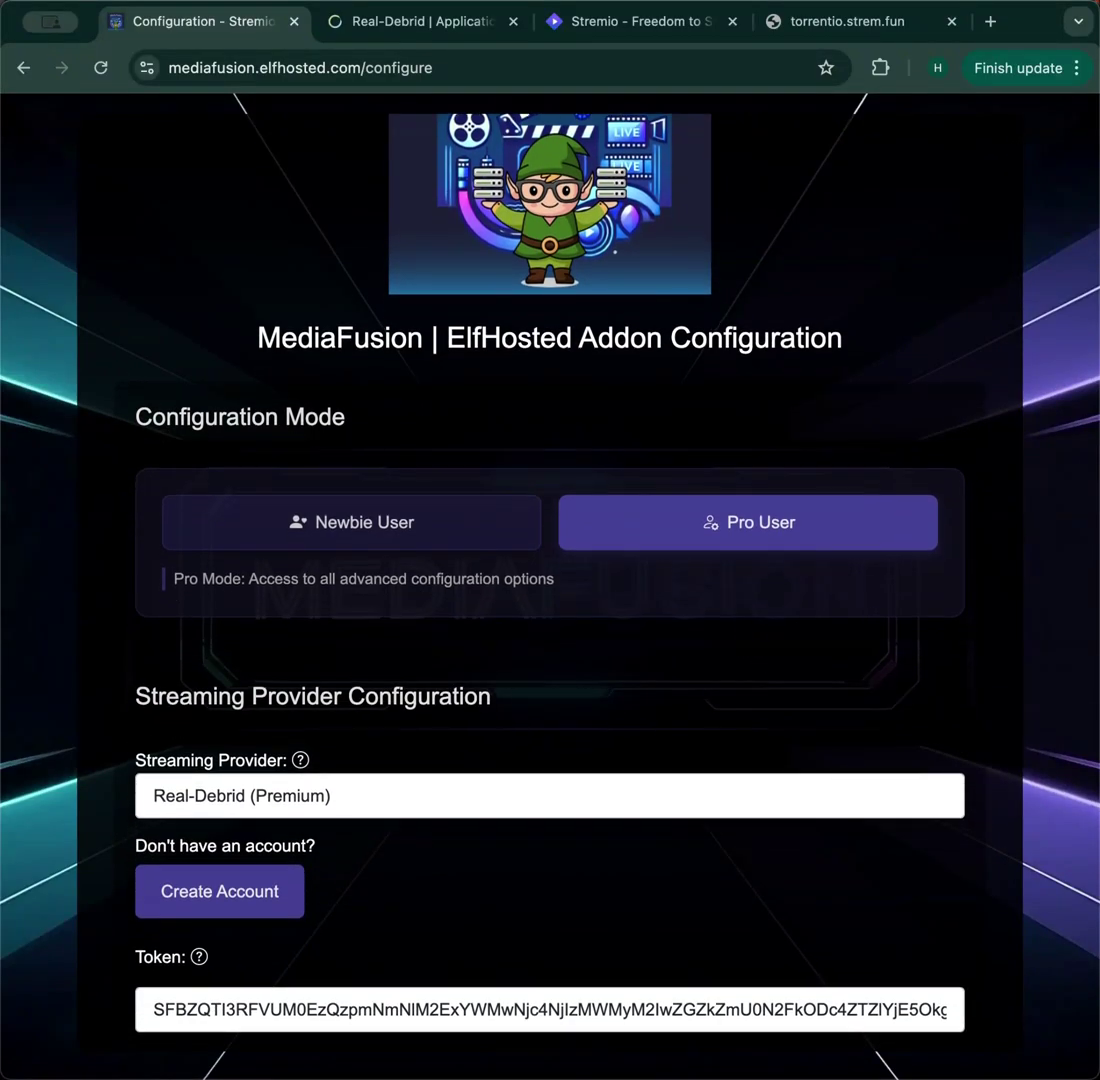
scroll(550, 540, "down", 5)
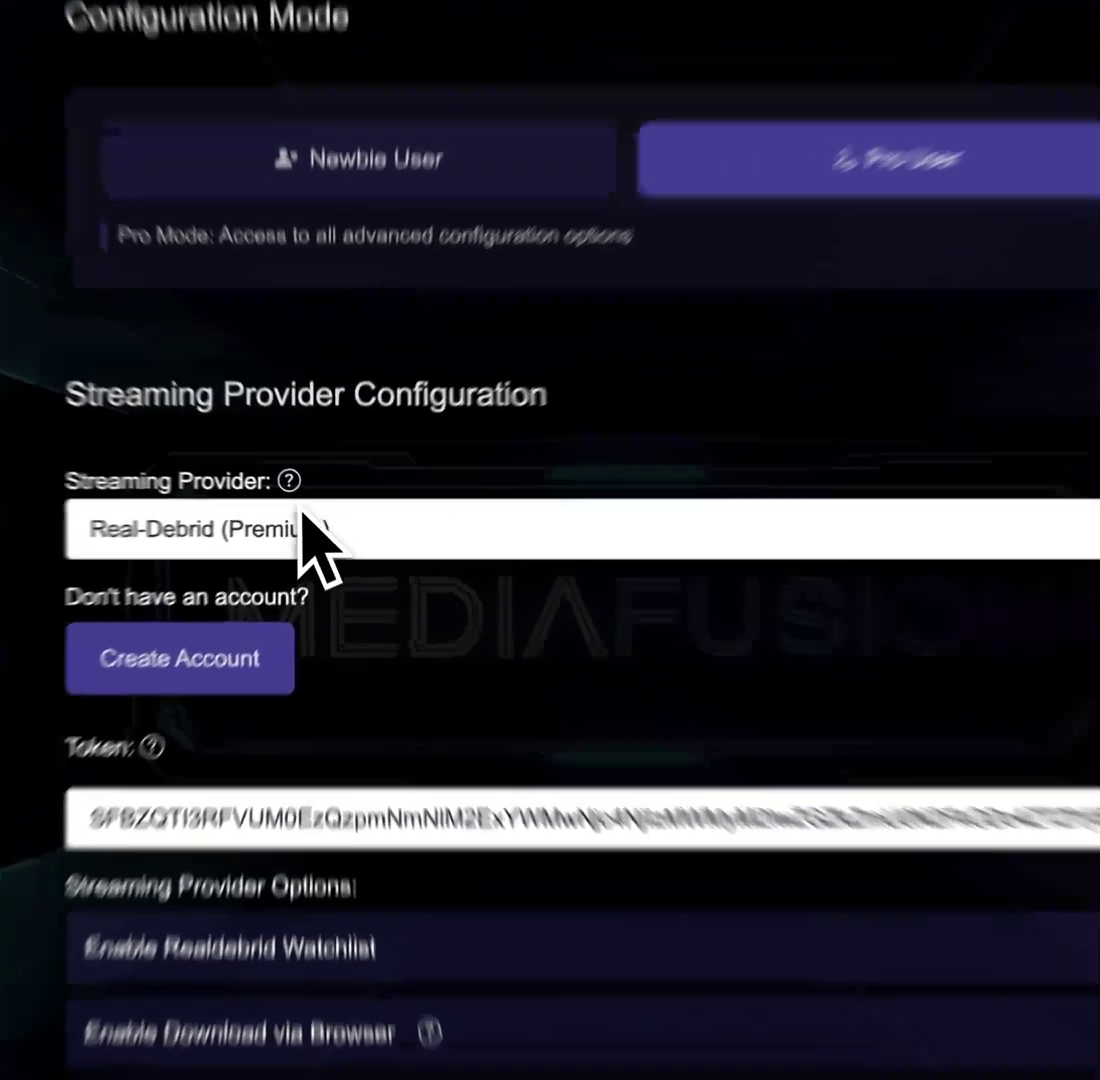
left_click(300, 525)
left_click(300, 525)
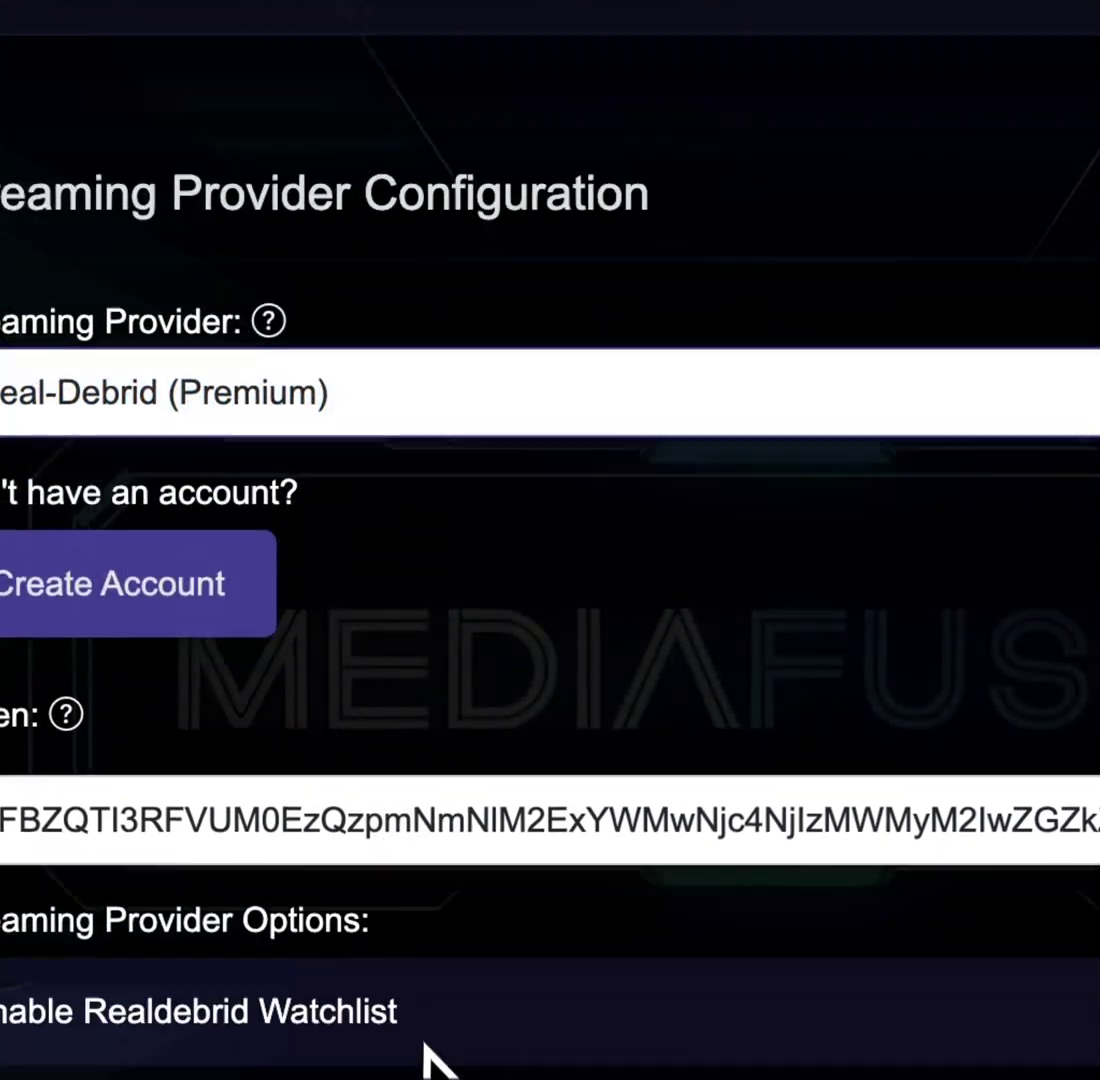
- Enable the provider options Enable Realdebrid Watchlist, Enable Download via Browser and Only Show Cached Streams
scroll(425, 1045, "down", 4)
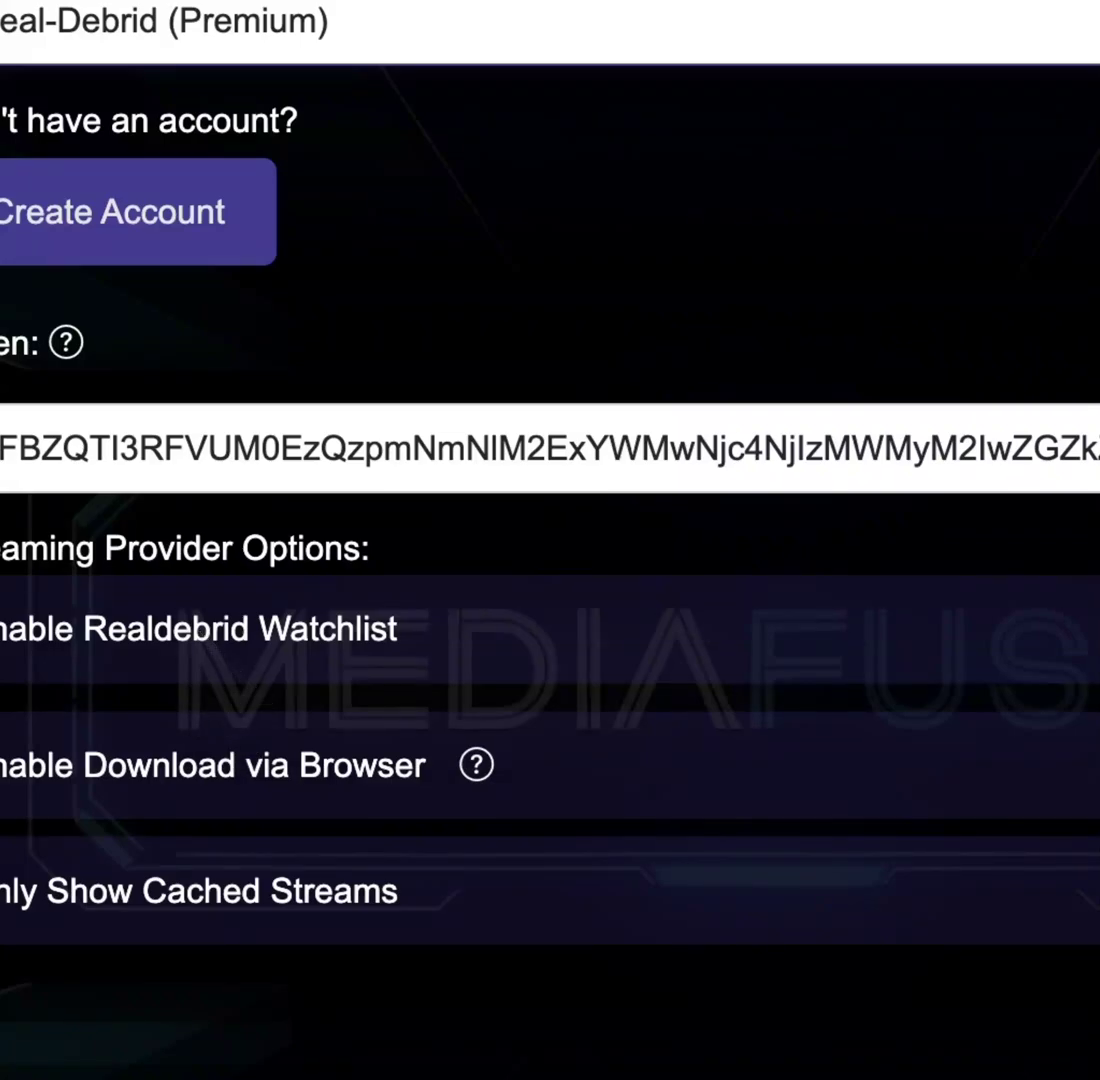
left_click(201, 633)
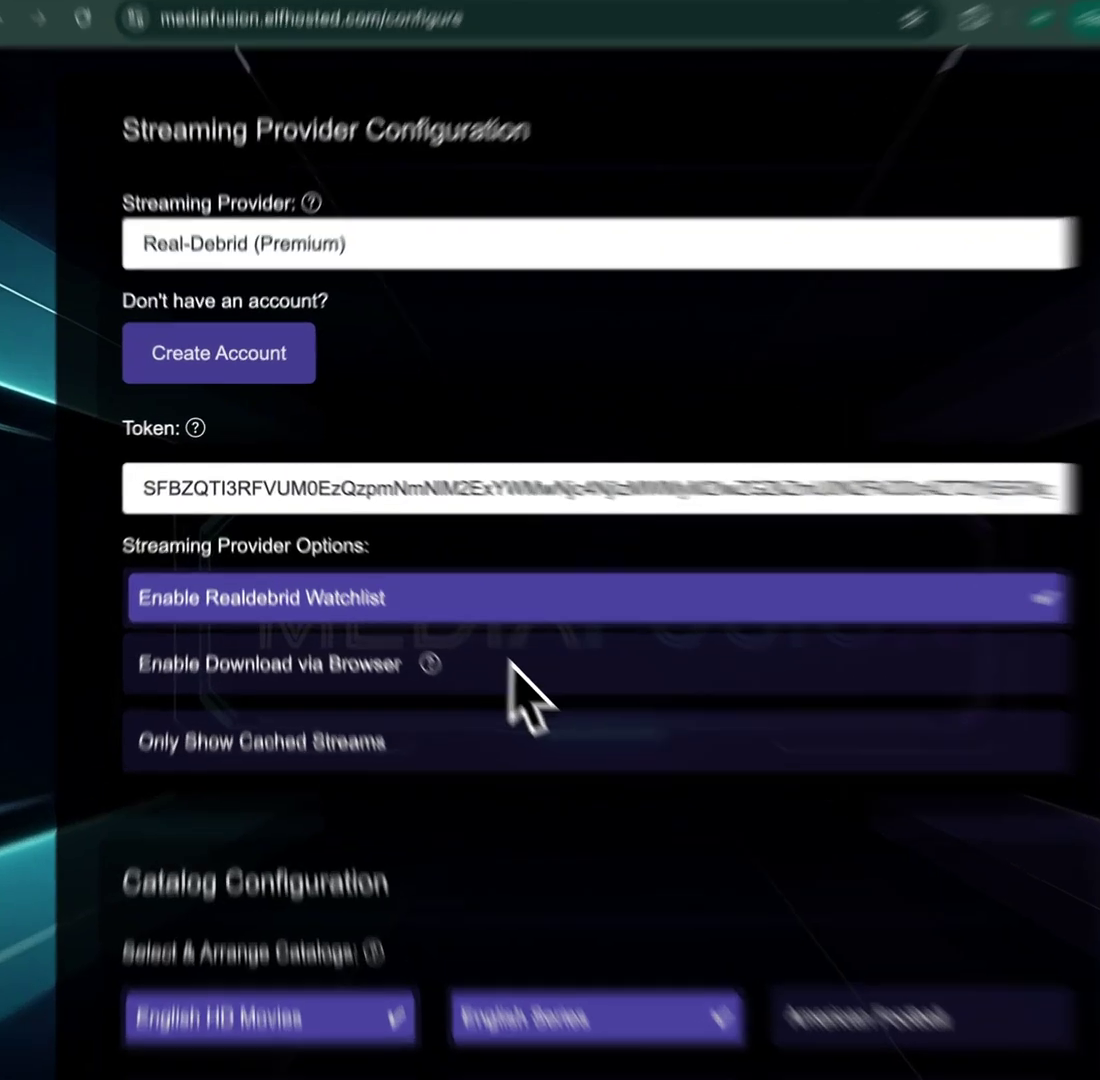
left_click(480, 638)
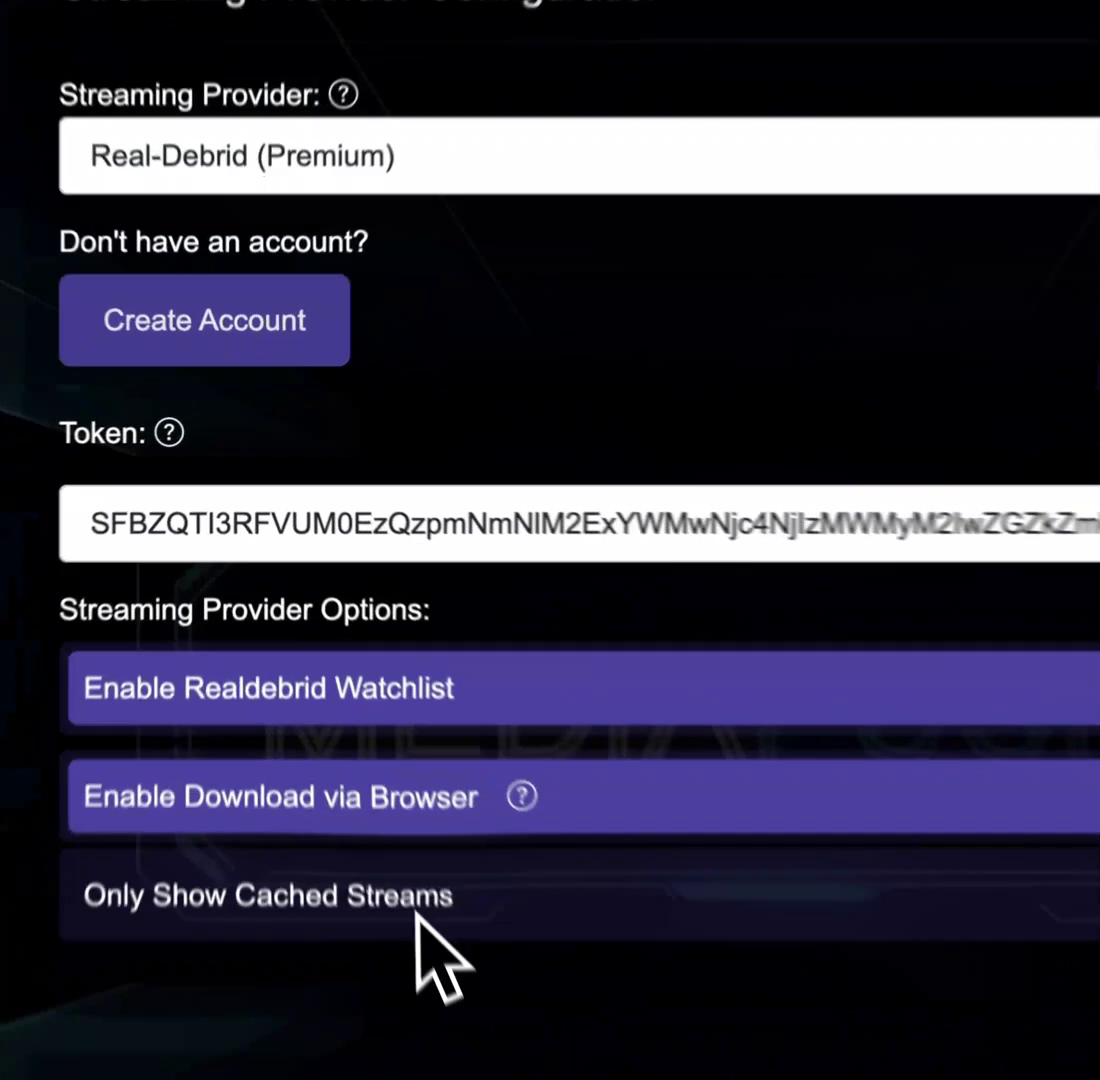
left_click(344, 709)
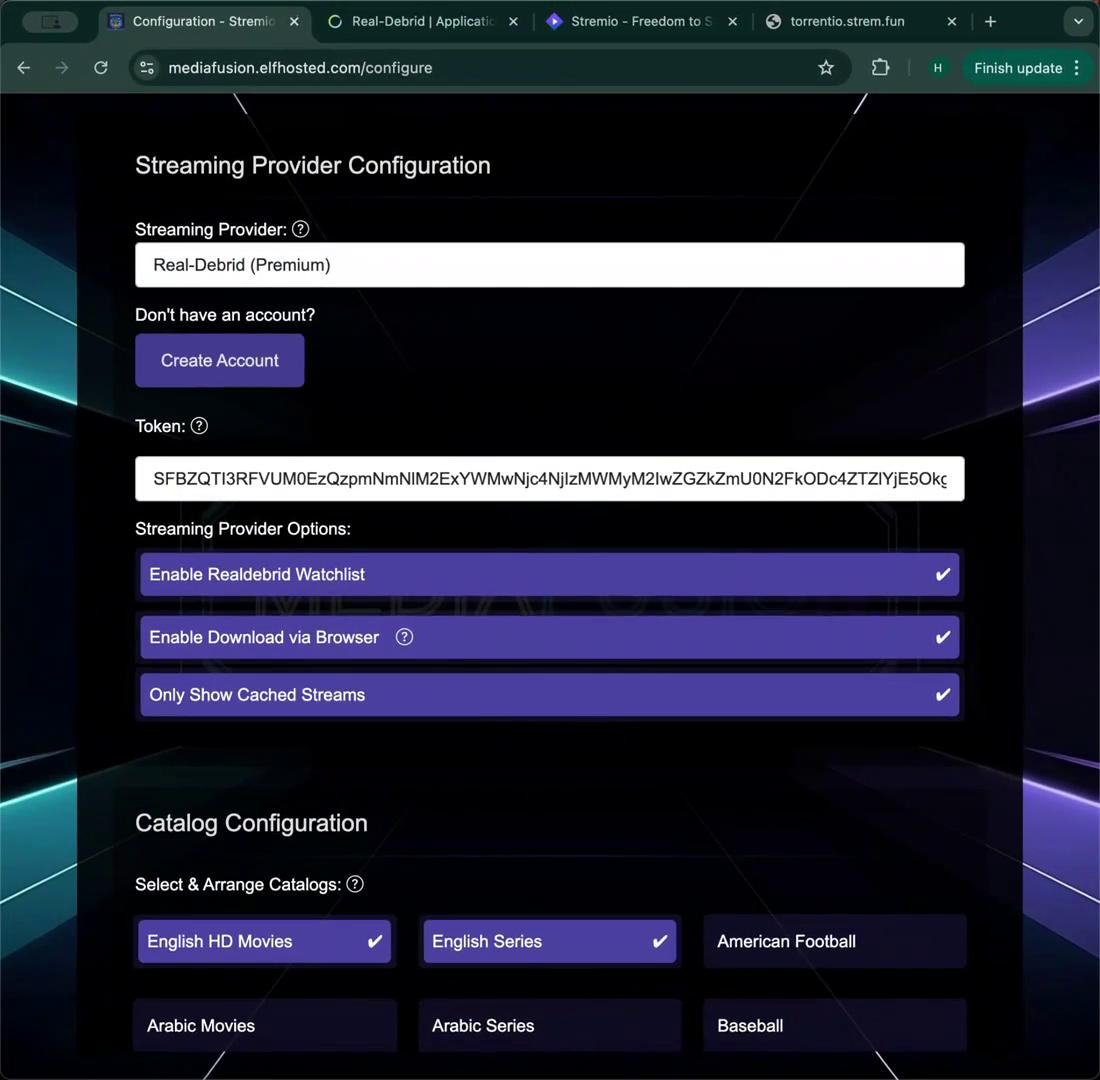
- Add the Arabic Movies, Arabic Series, Baseball, American Football and Football catalogs to the selected catalogs
scroll(381, 720, "down", 7)
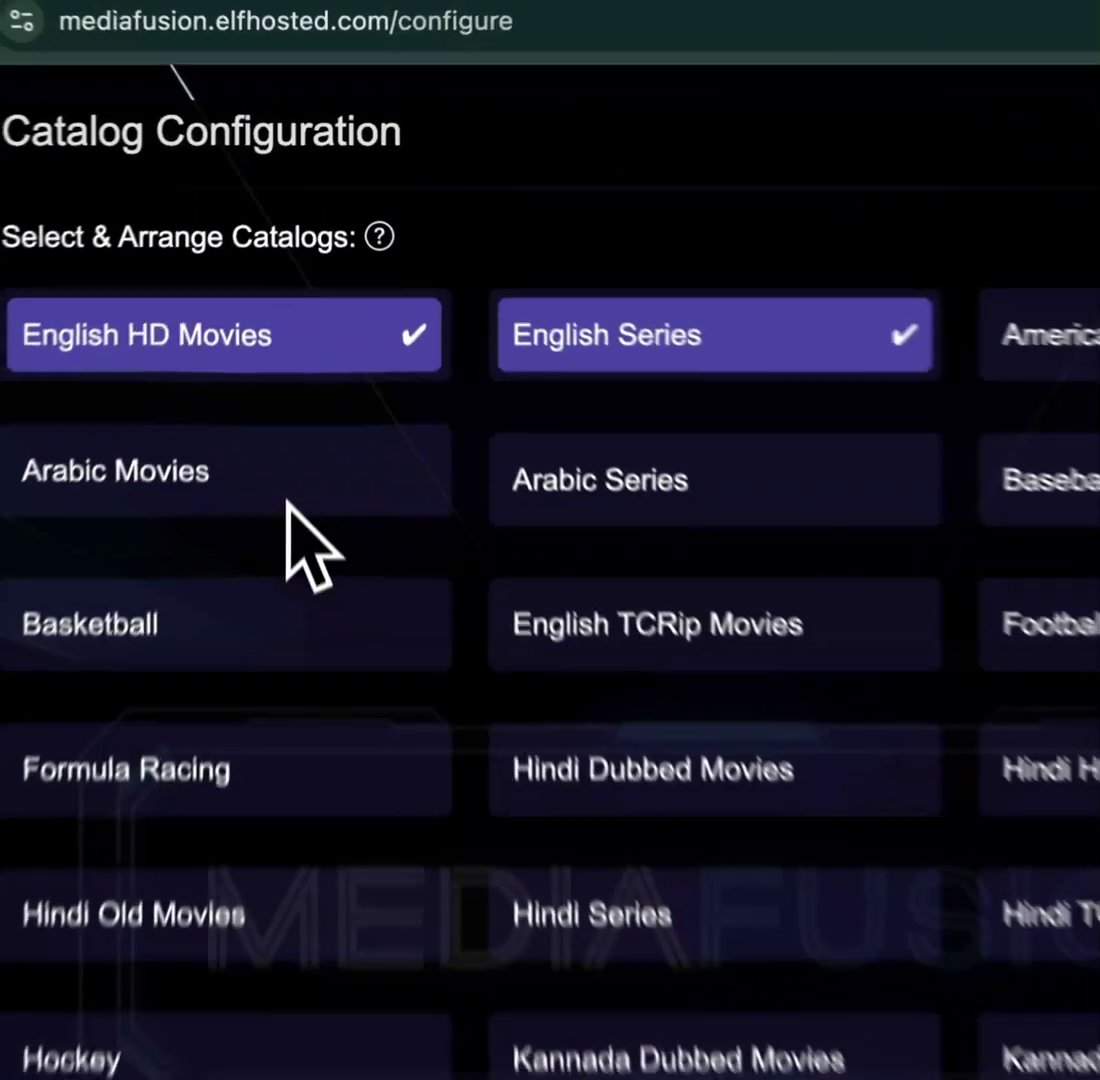
left_click(300, 345)
left_click(480, 330)
left_click(815, 505)
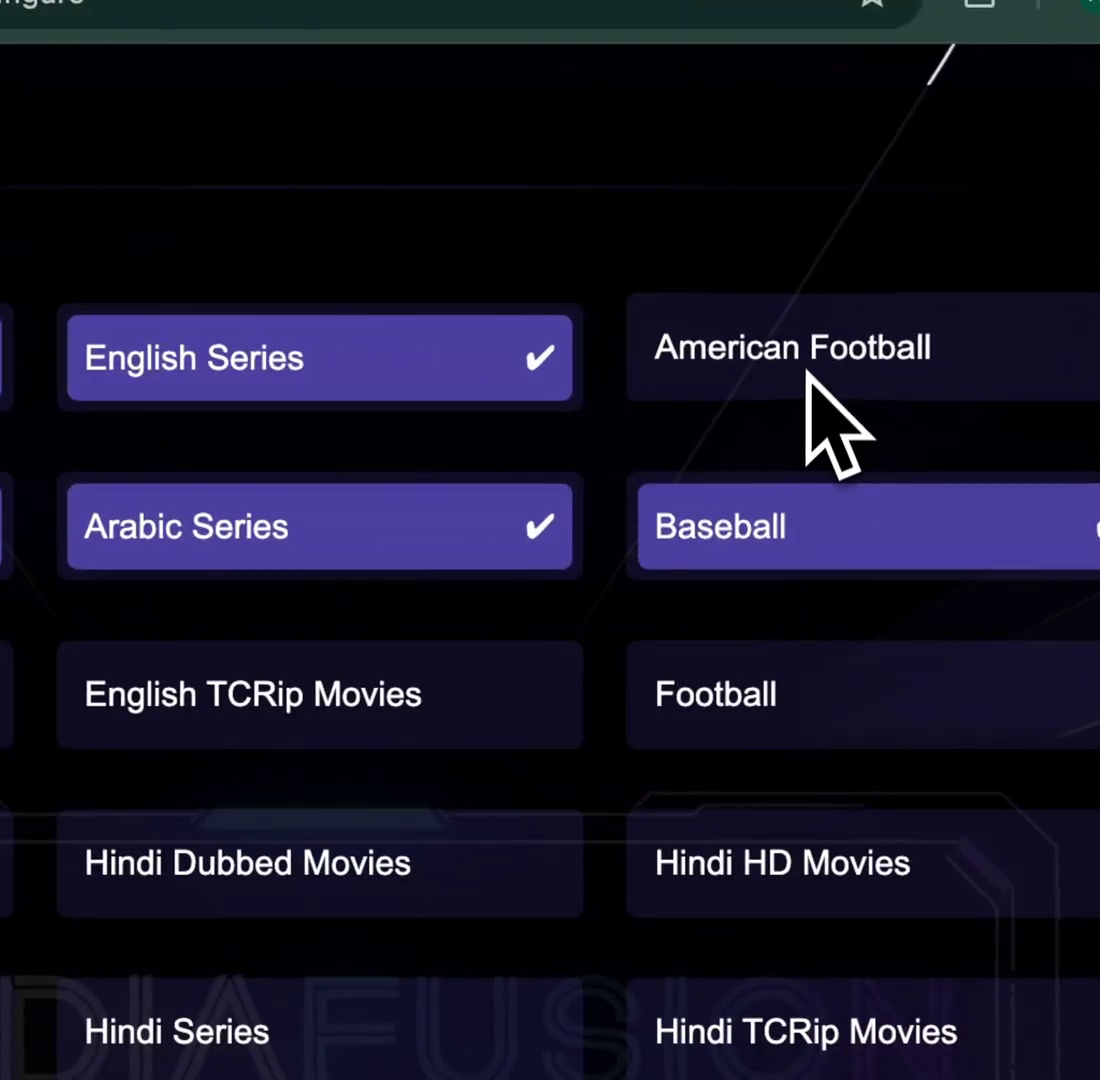
left_click(843, 373)
left_click(800, 685)
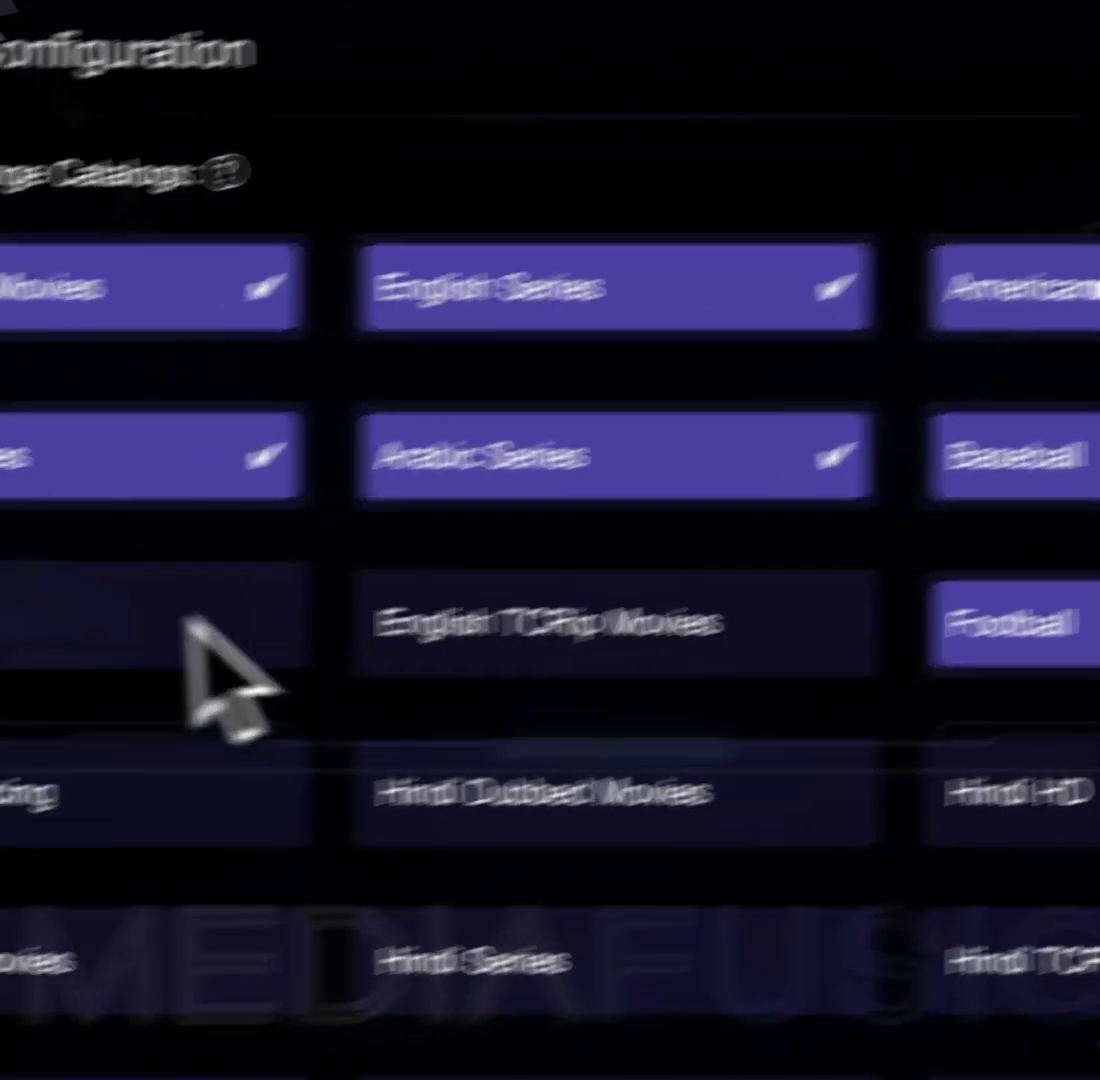
- Select the Live Sport Events, Live TV, Prowlarr Scraped Movies and Prowlarr Scraped Series catalogs
scroll(255, 570, "down", 6)
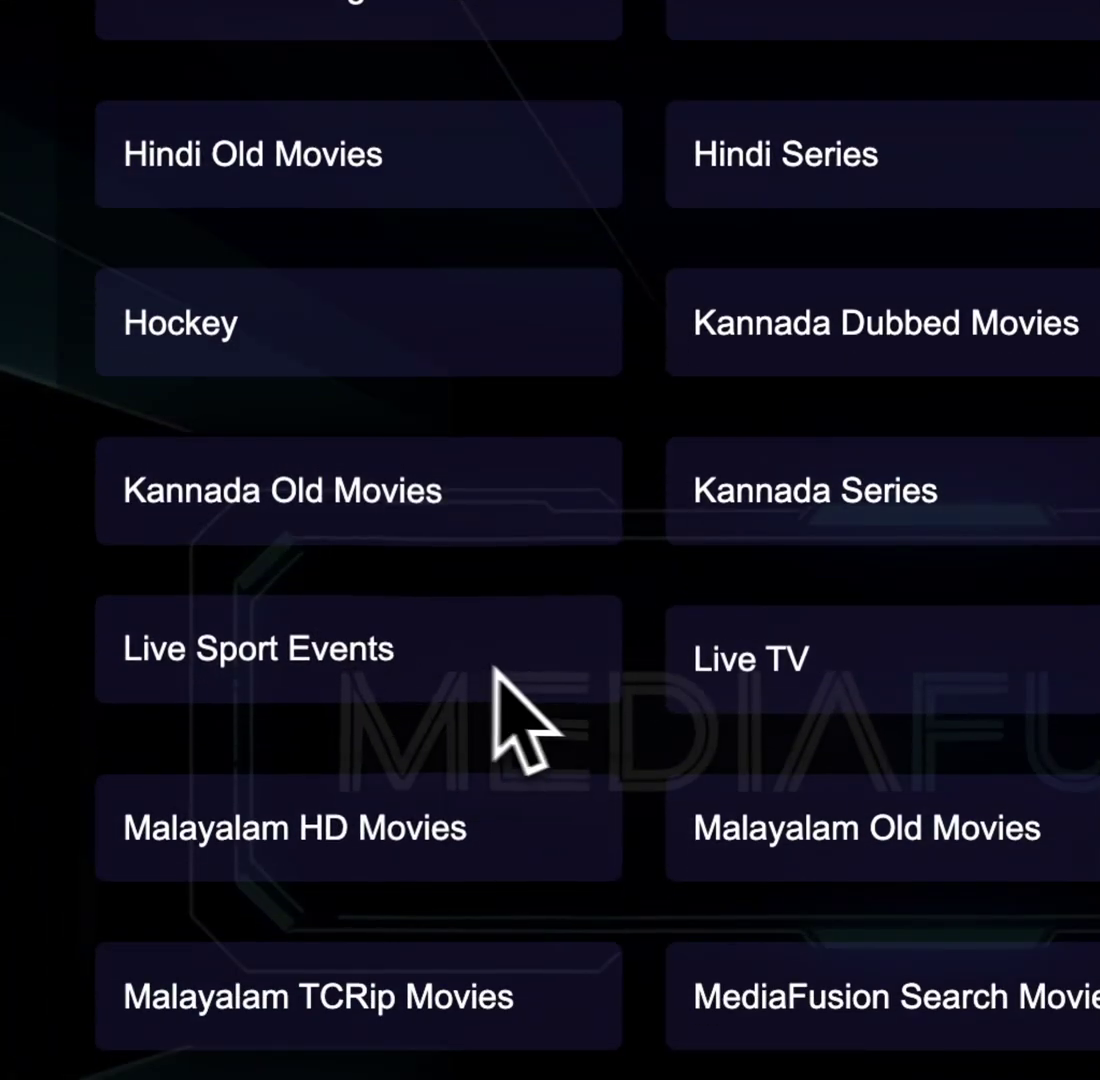
left_click(540, 662)
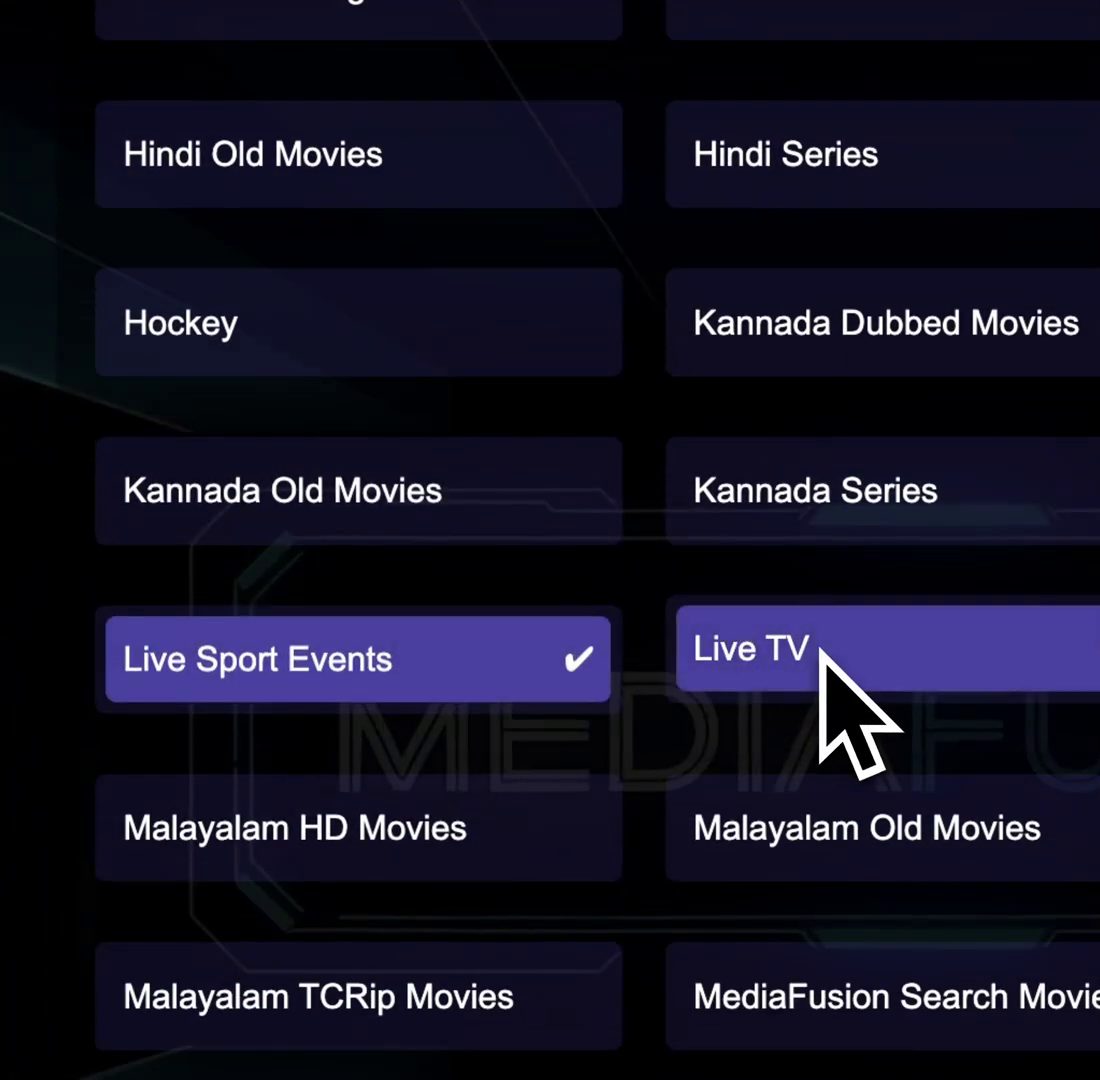
left_click(822, 650)
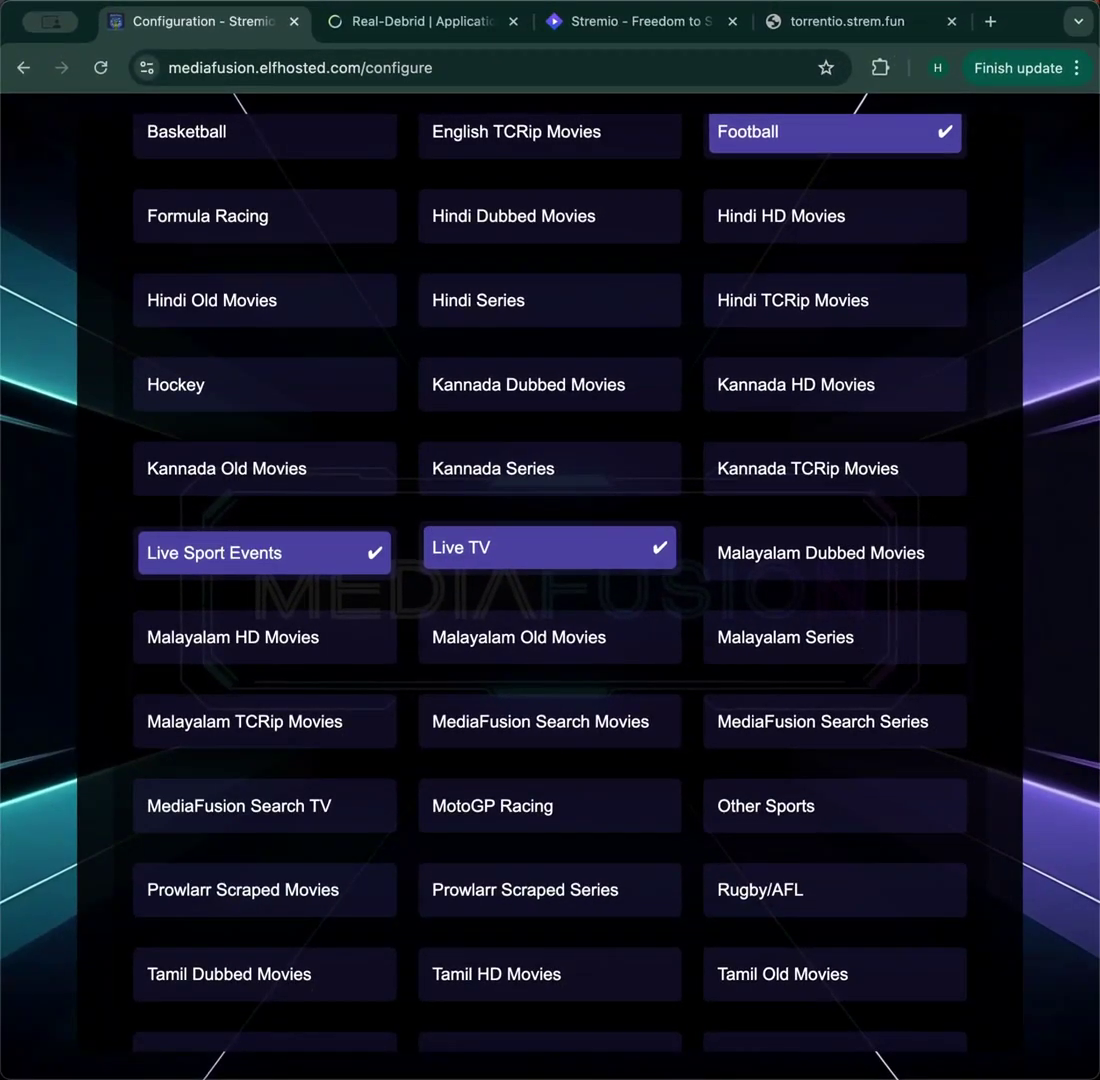
scroll(496, 582, "down", 1)
scroll(496, 582, "down", 3)
left_click(243, 580)
left_click(510, 582)
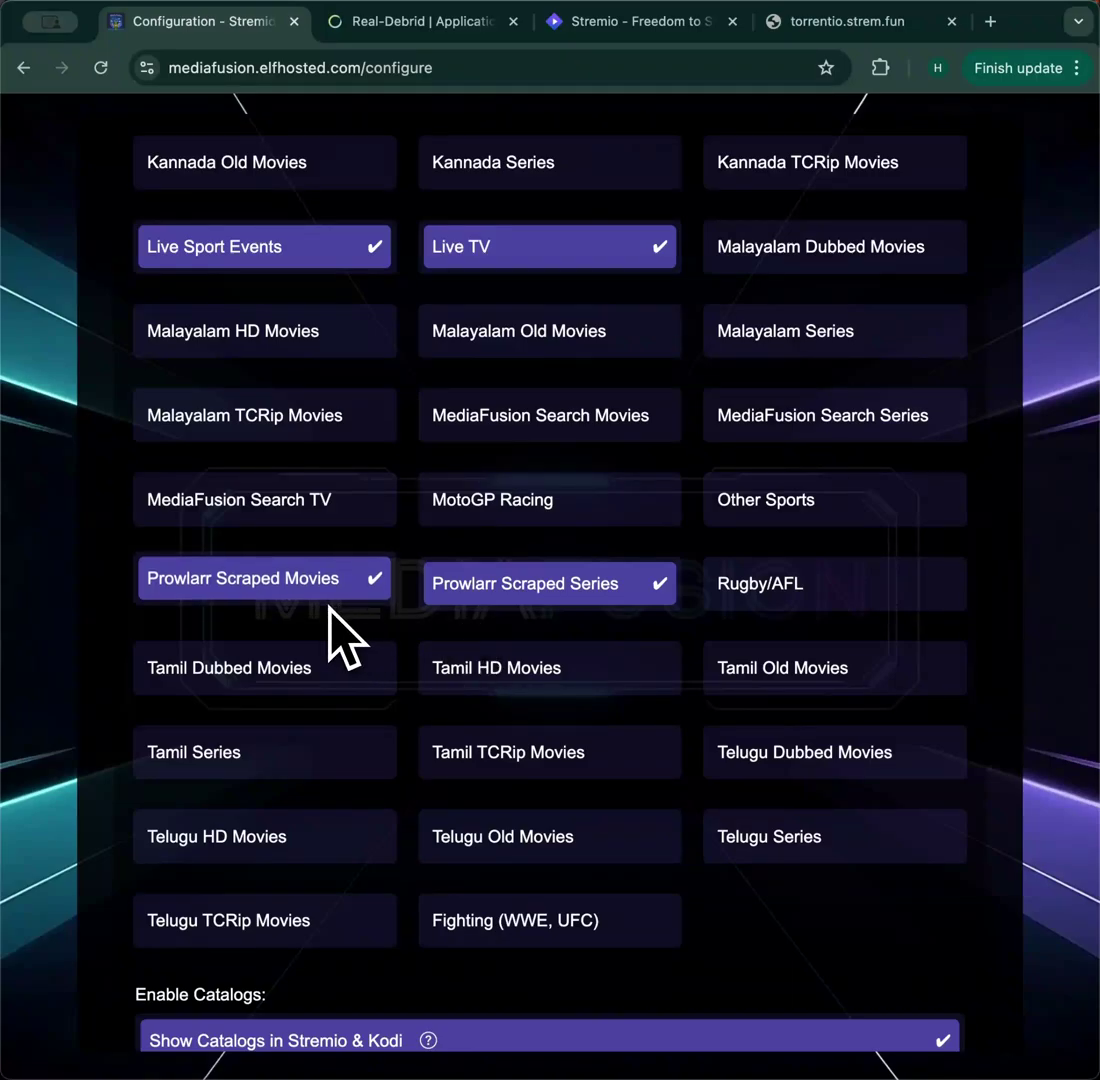
- Rearrange the catalog order, moving English HD Movies and American Football further down so English Series comes first
scroll(330, 608, "up", 5)
left_click_drag(310, 212, 327, 342)
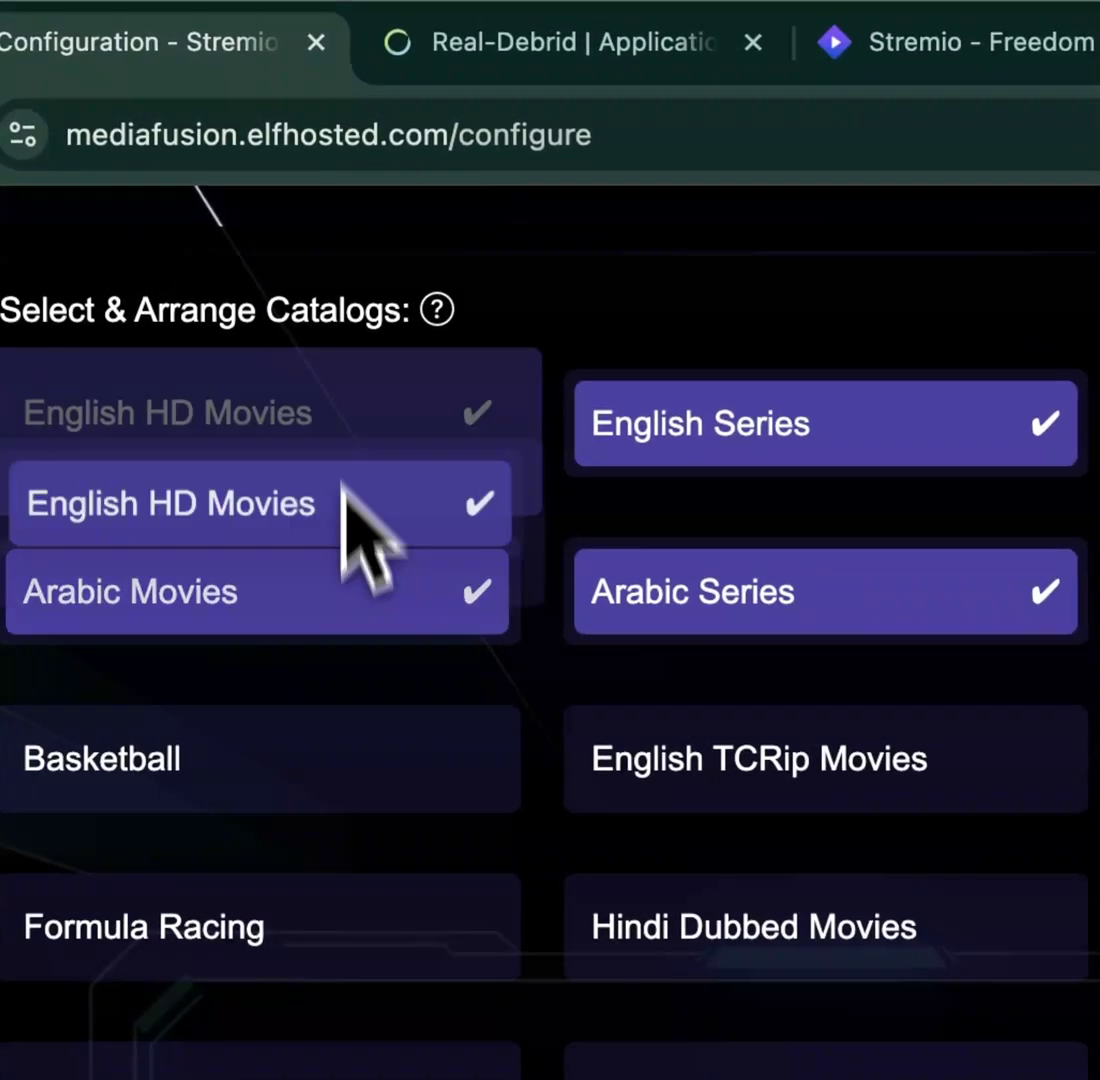
left_click_drag(373, 690, 381, 700)
left_click_drag(719, 572, 278, 521)
left_click_drag(803, 393, 311, 473)
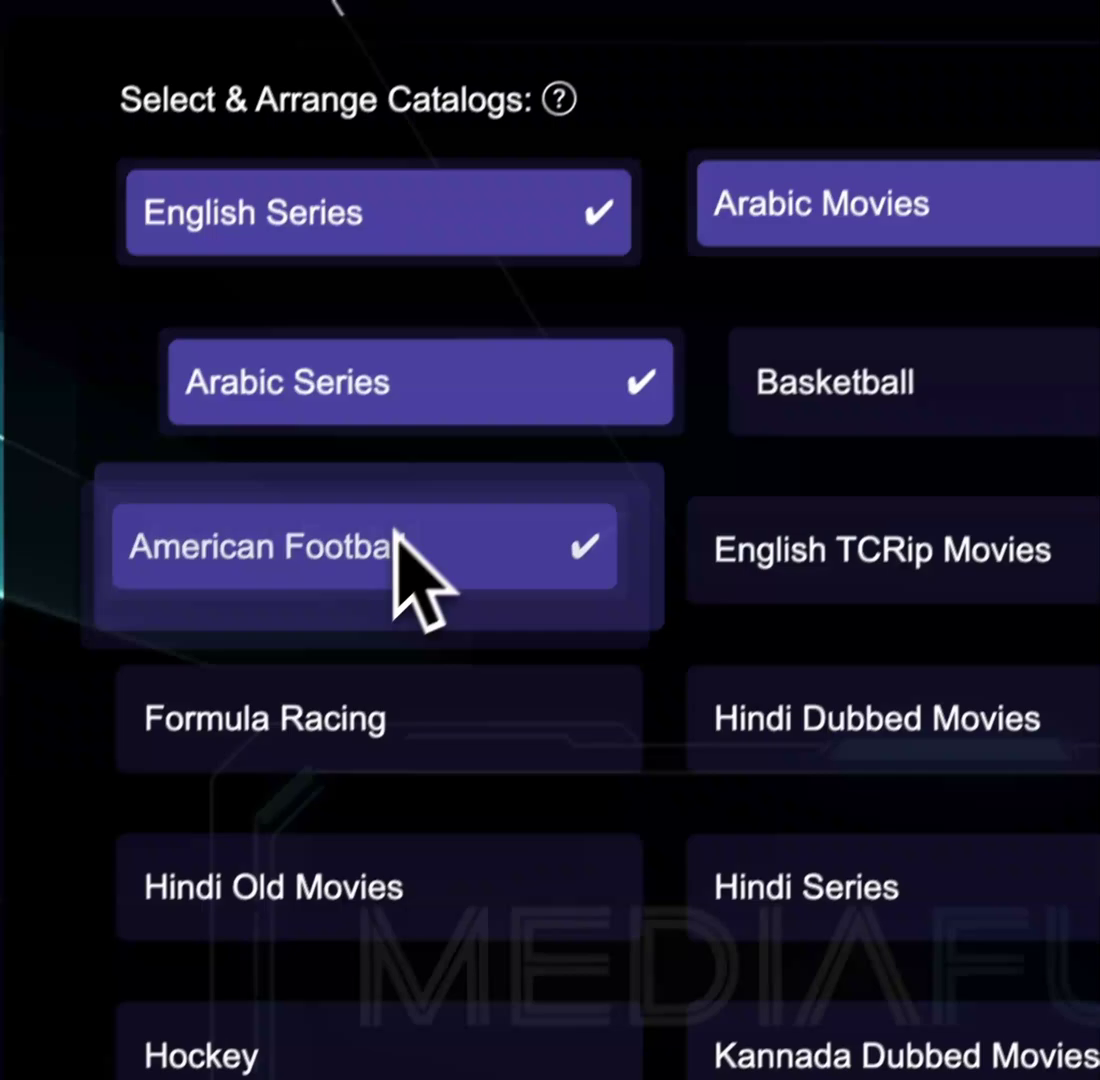
left_click_drag(277, 755, 274, 736)
- Try out hiding the Teens certification level and the Moderate nudity level in Parental Guides, and deselect both again
scroll(680, 815, "down", 10)
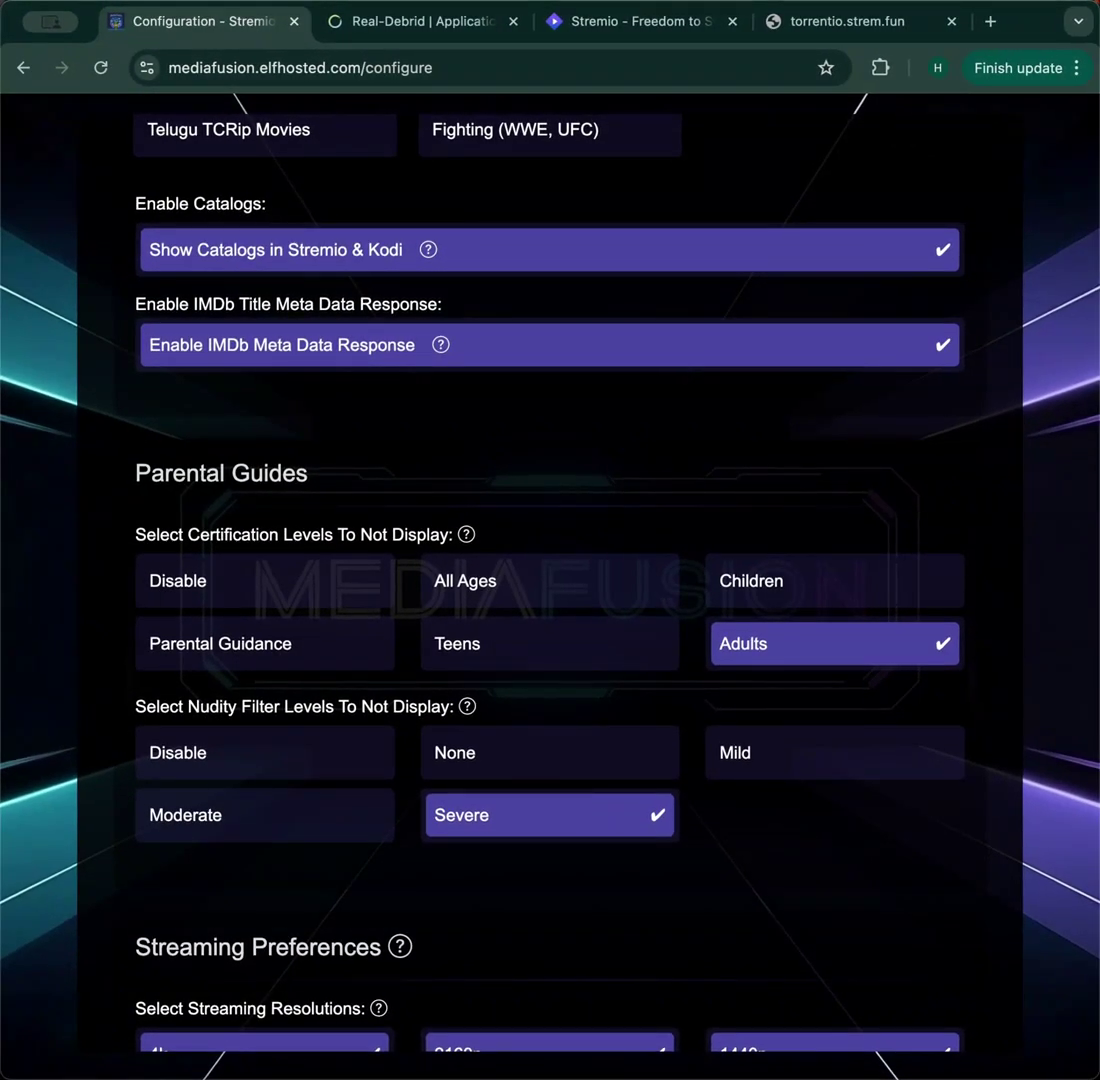
scroll(550, 580, "down", 3)
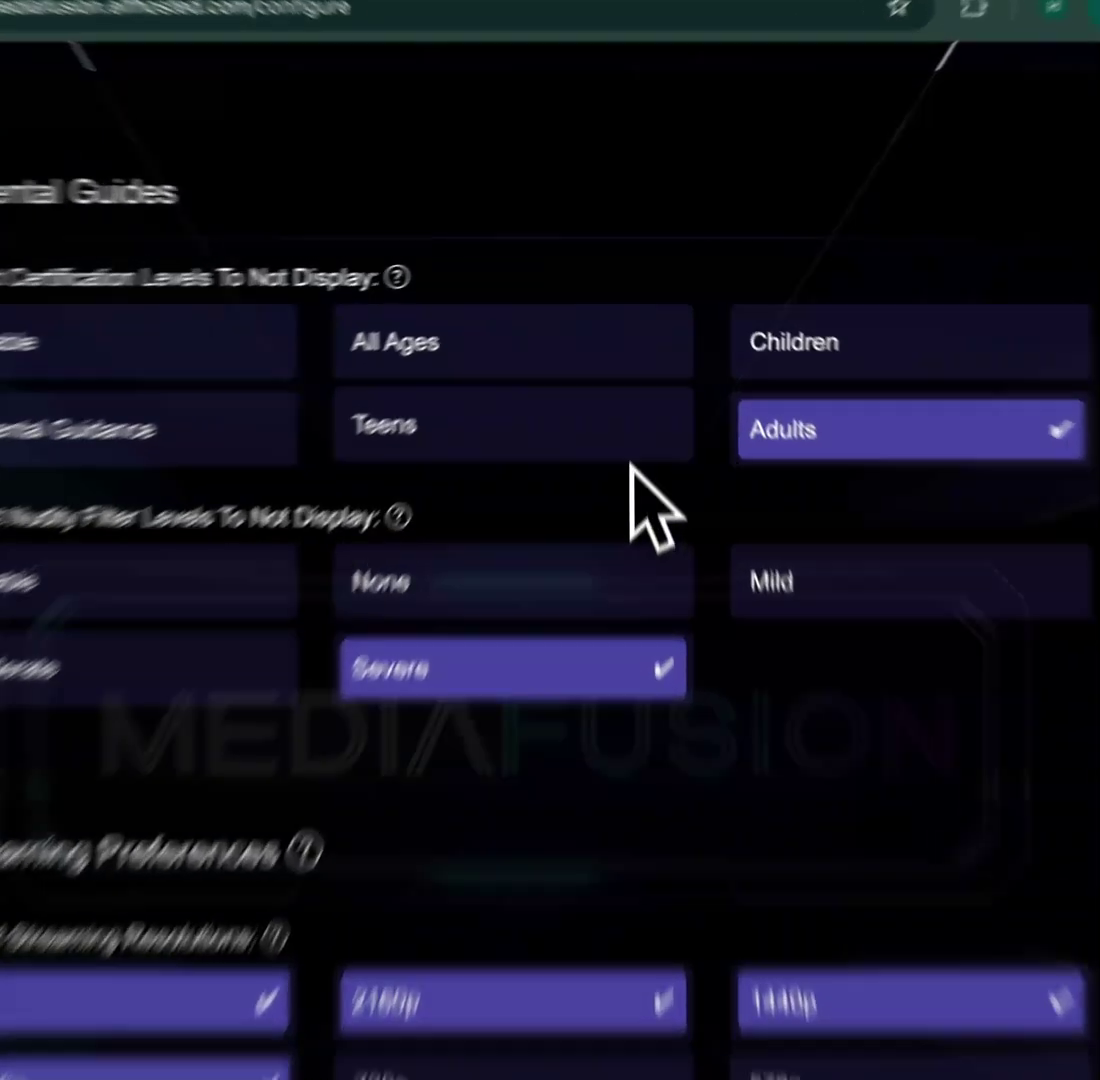
left_click(616, 369)
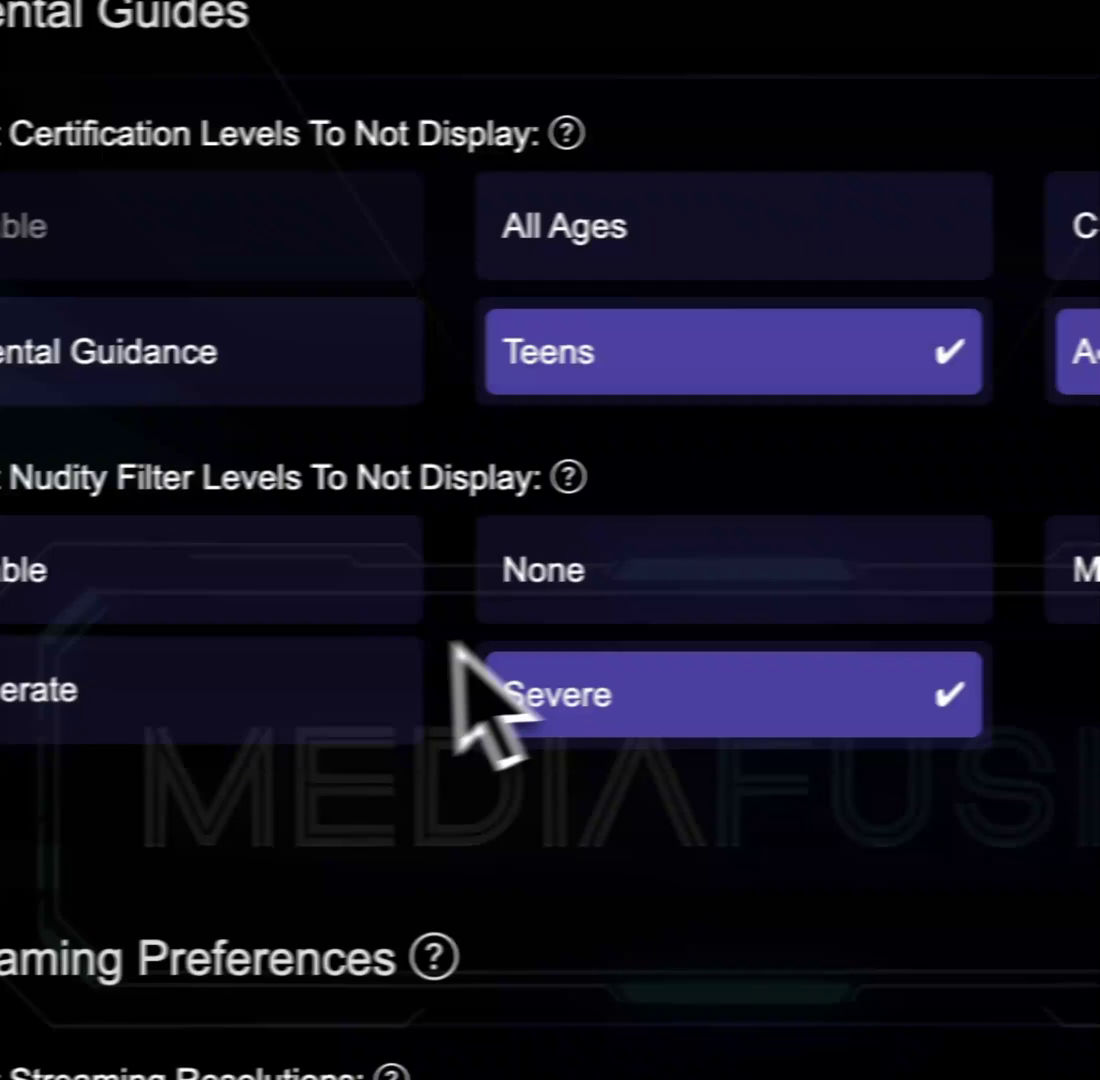
left_click(305, 700)
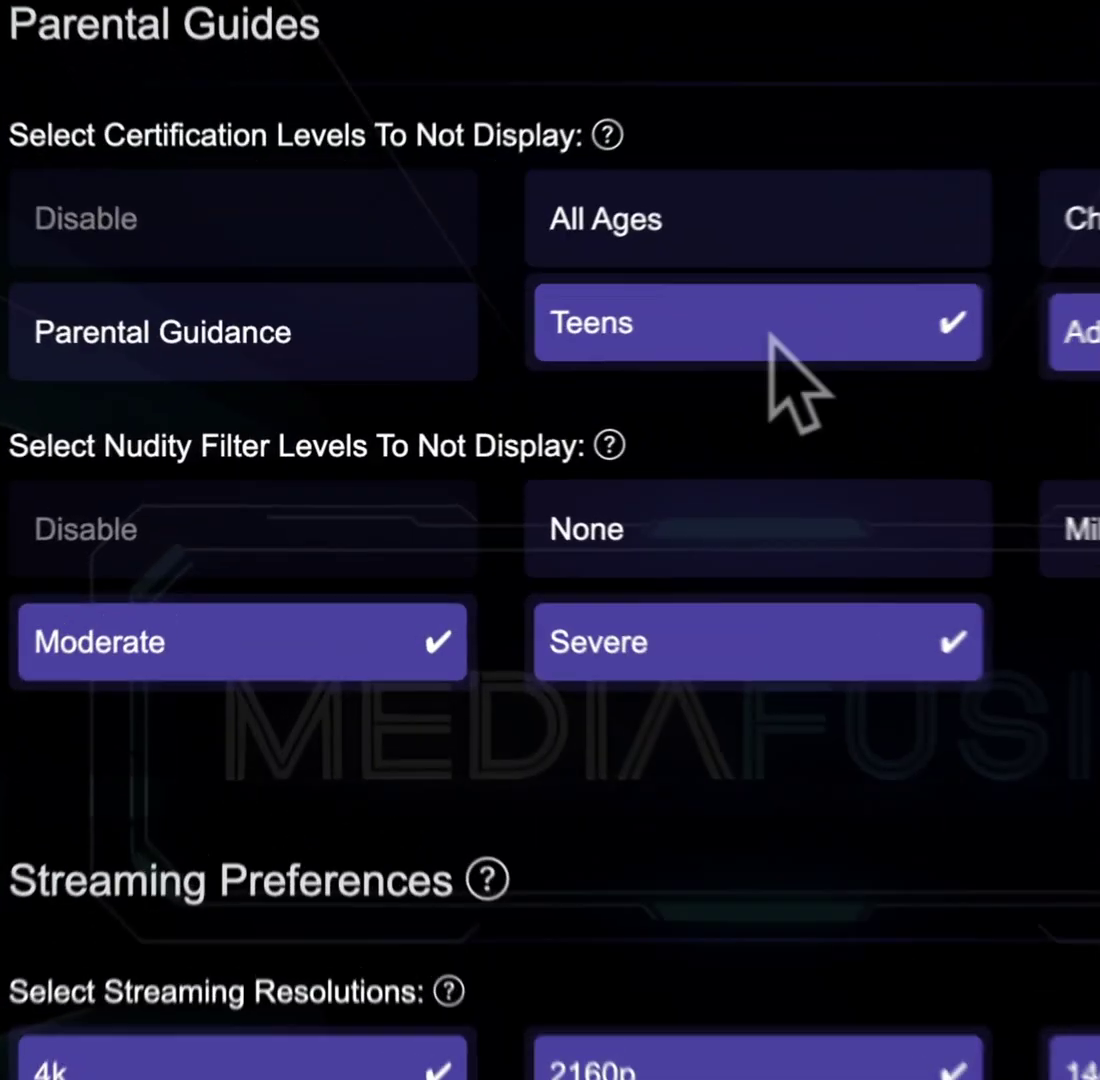
left_click(558, 376)
left_click(330, 535)
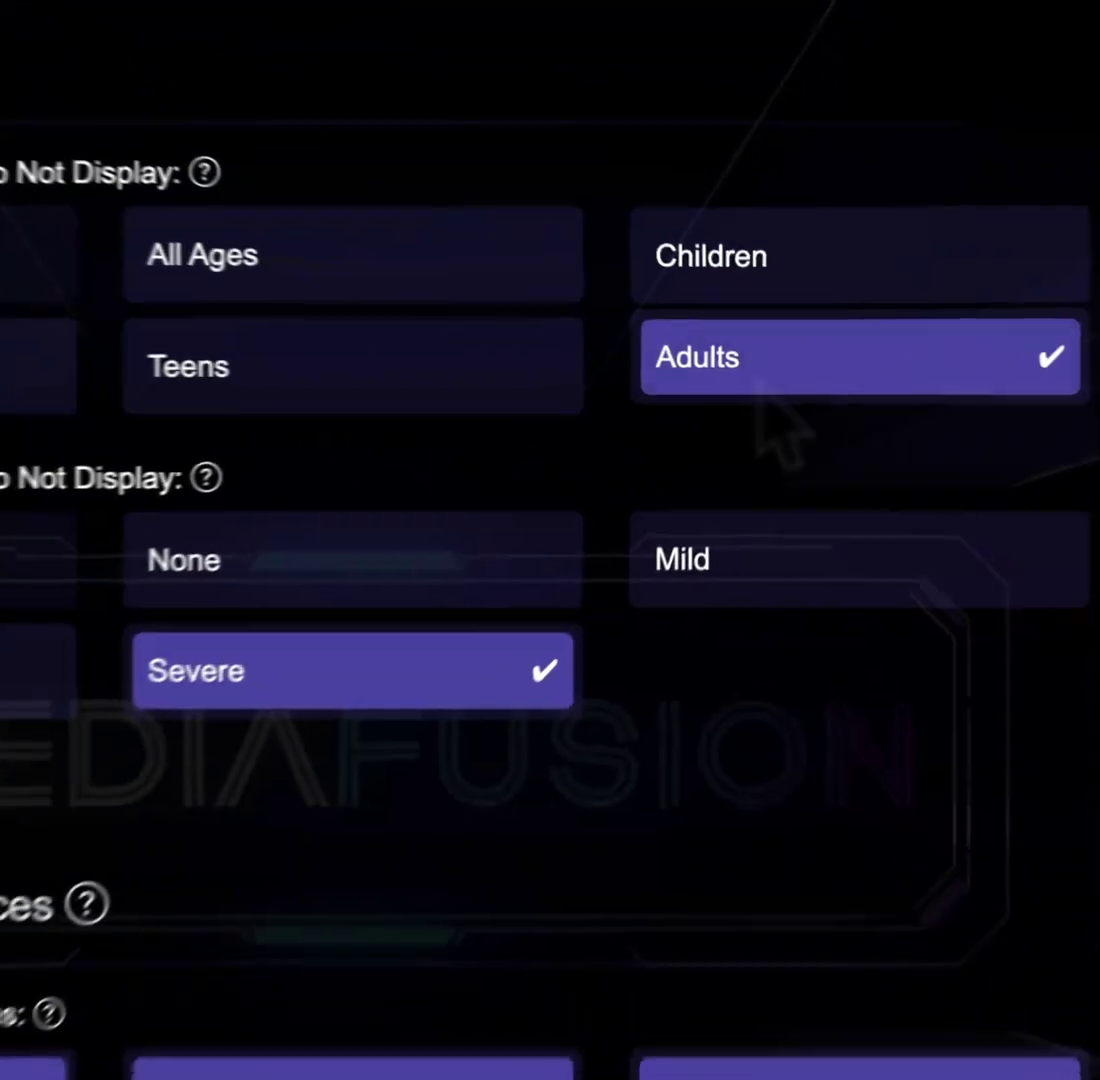
- Deselect the Adults certification level and the Severe nudity filter level in Parental Guides
left_click(800, 368)
left_click(580, 545)
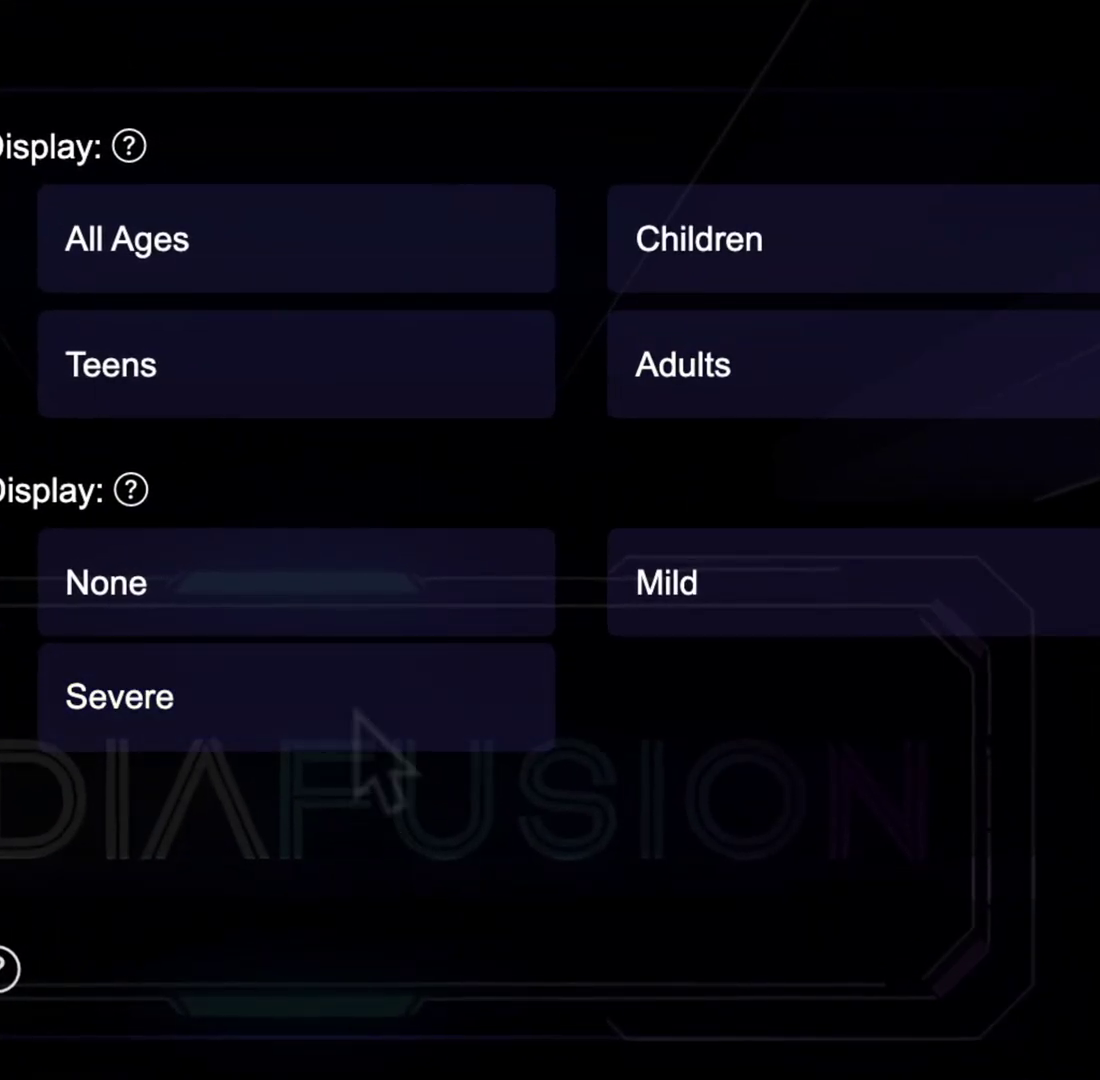
left_click(360, 715)
- Reorder the sorting priority so that Resolution comes directly after Language and ahead of Cached
scroll(344, 417, "down", 5)
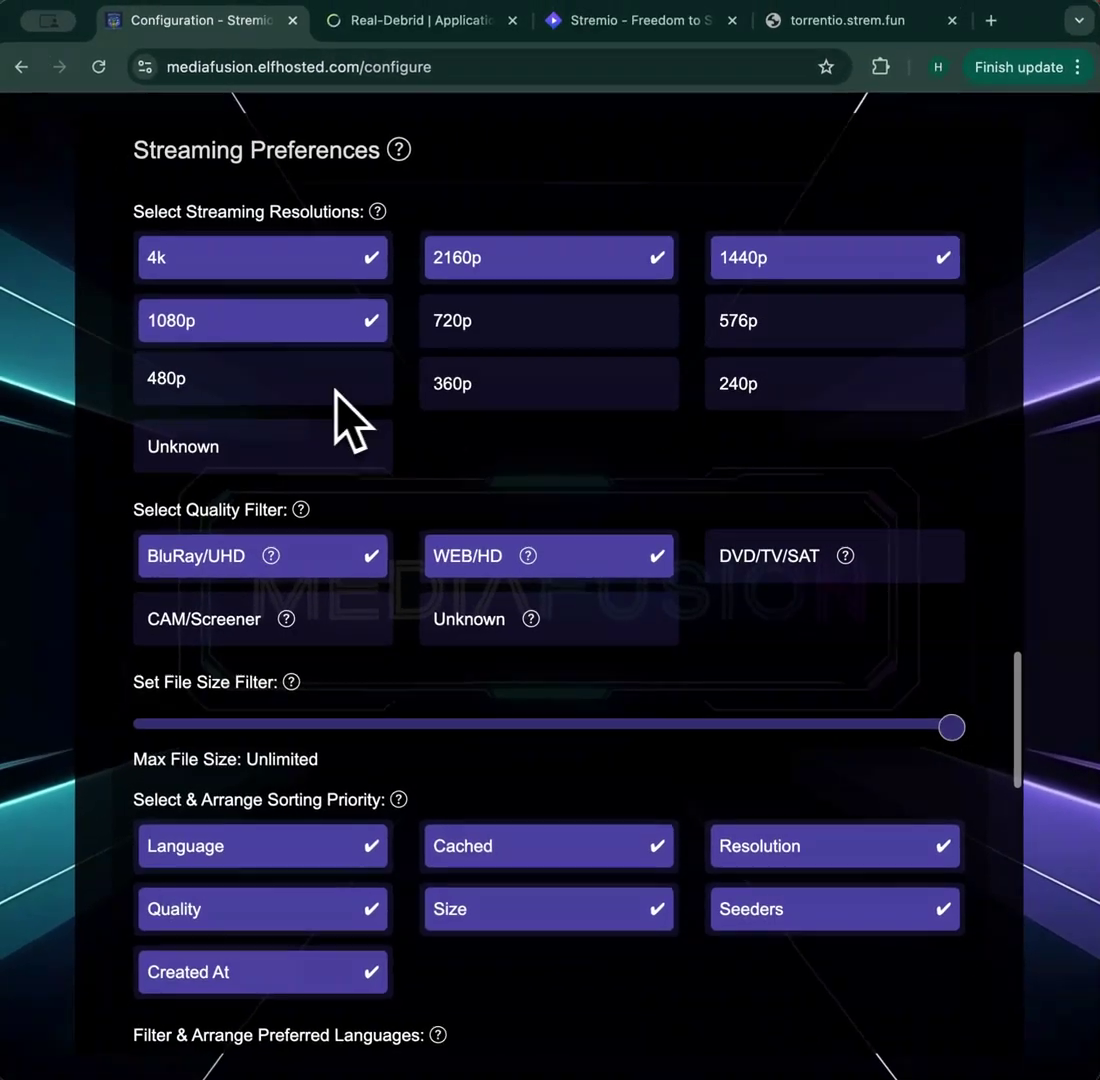
scroll(331, 390, "down", 3)
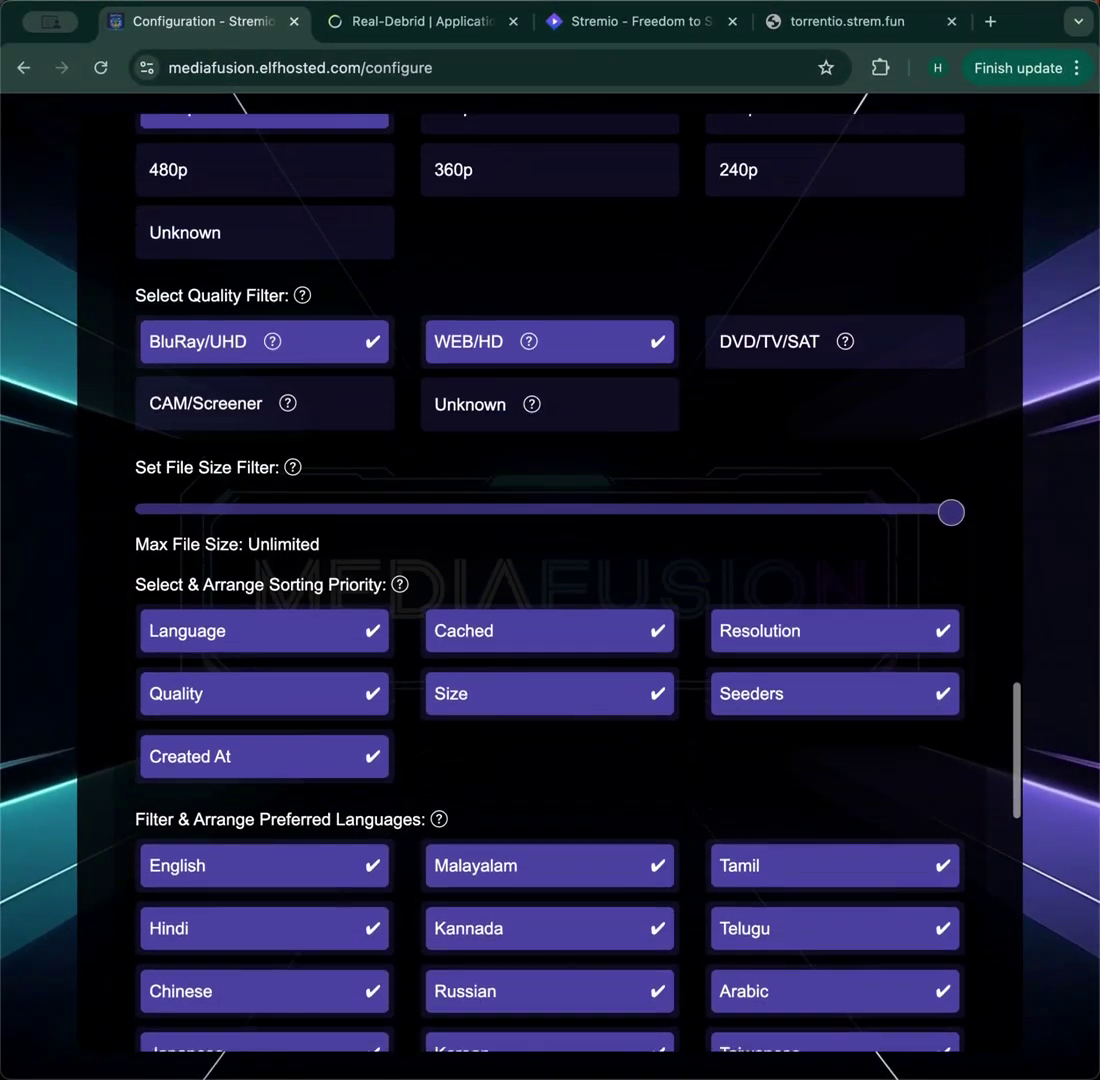
scroll(550, 580, "down", 6)
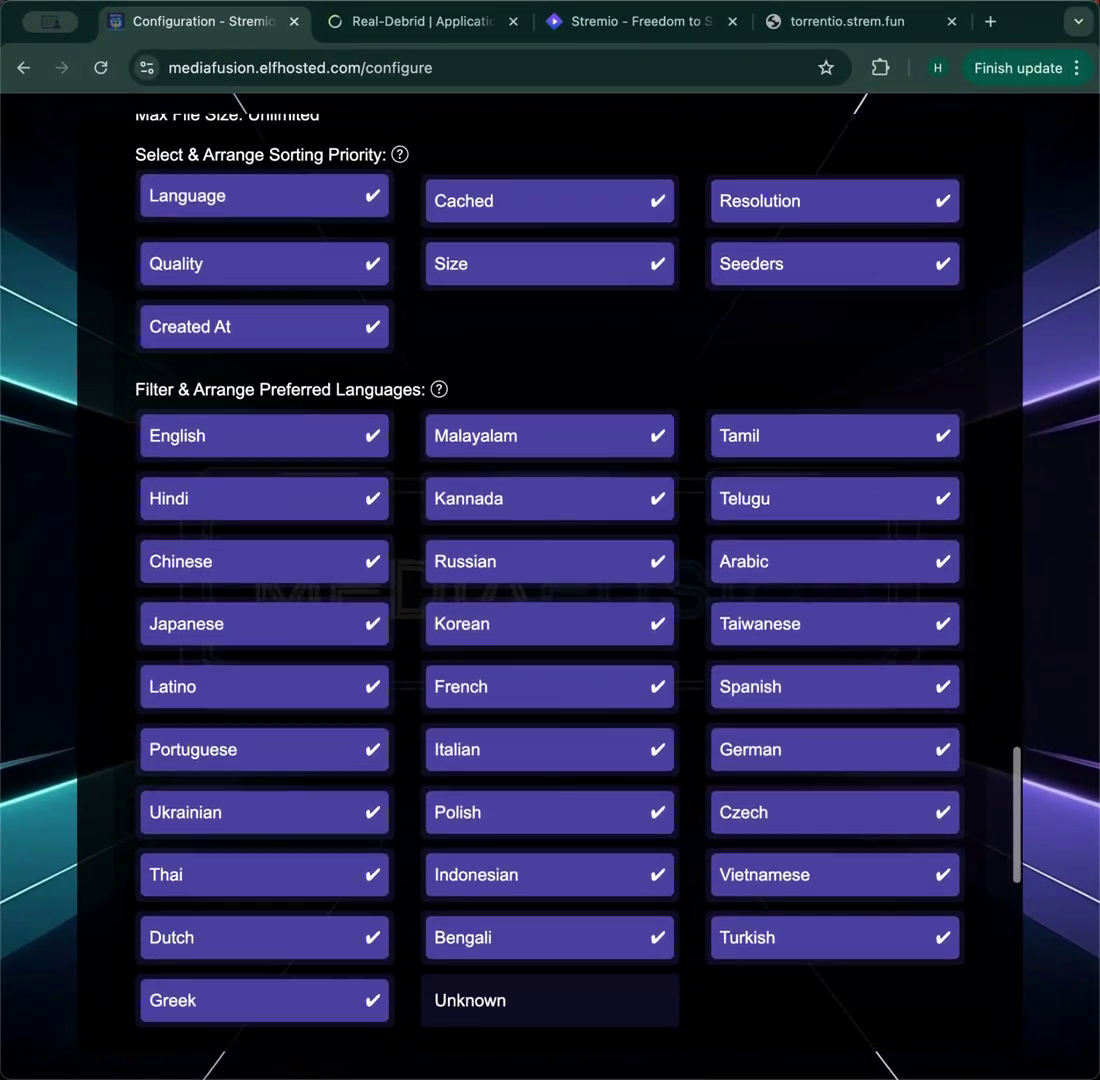
scroll(430, 300, "up", 3)
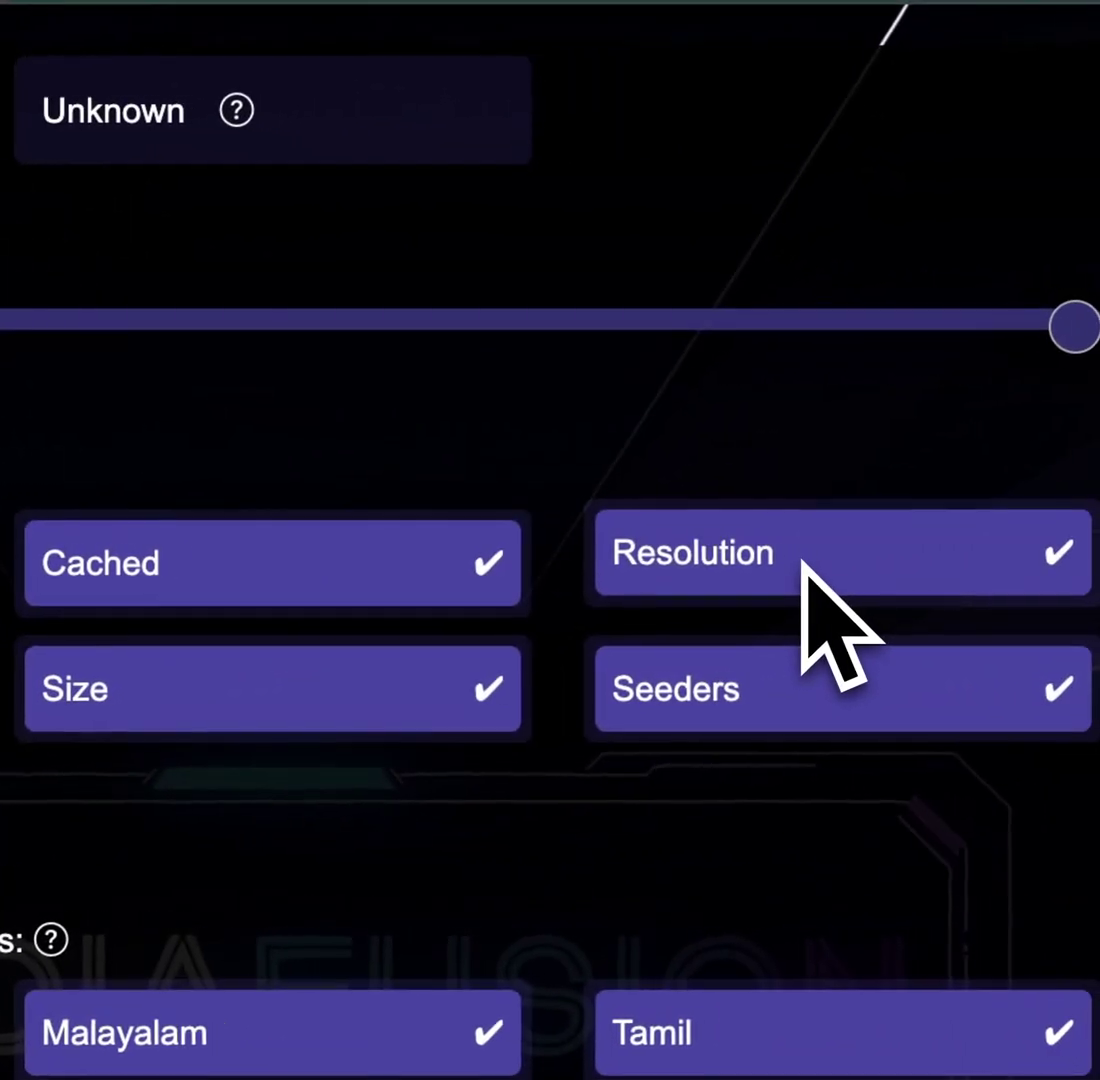
left_click_drag(800, 562, 290, 351)
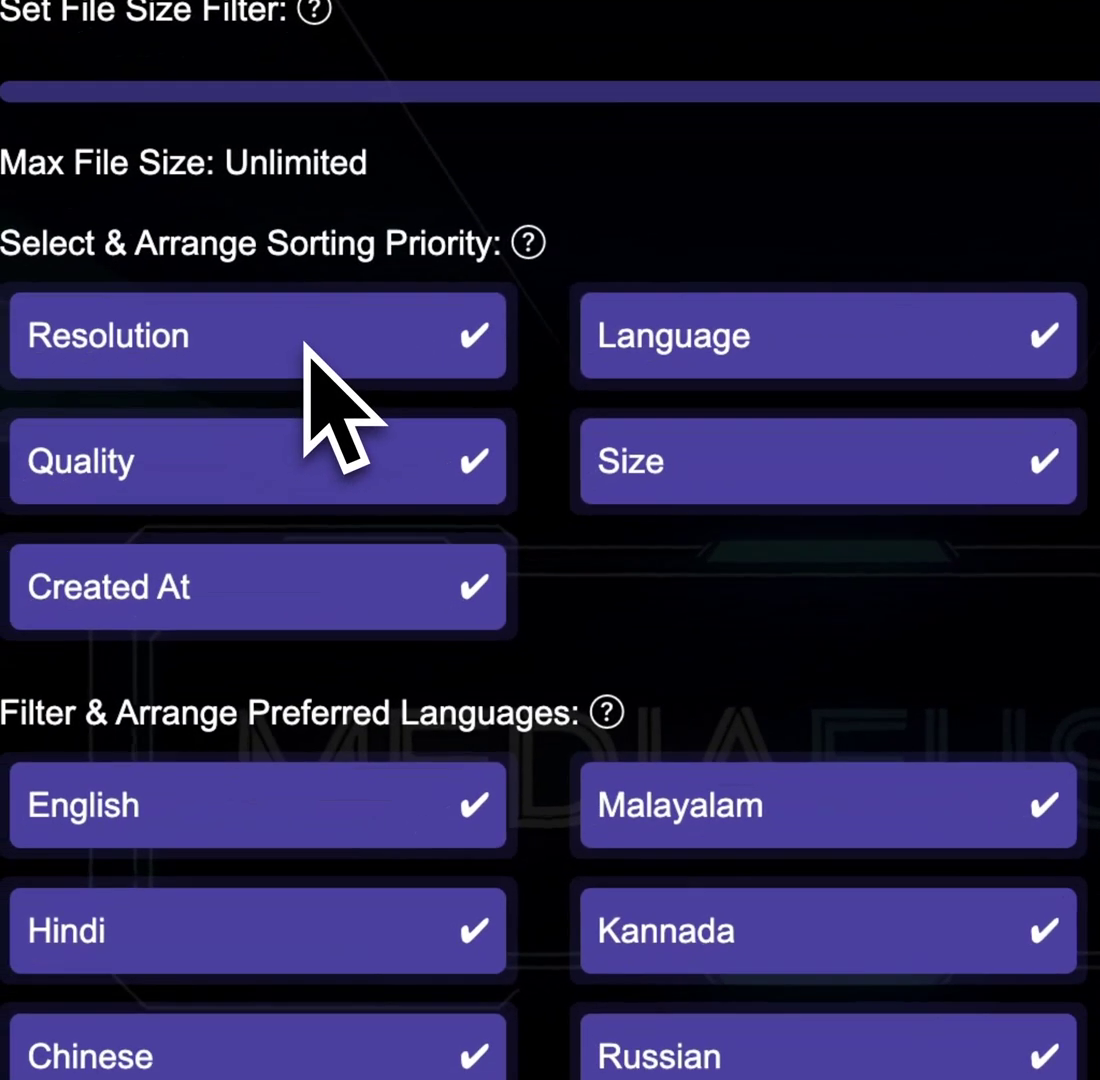
left_click_drag(796, 341, 297, 333)
left_click_drag(771, 778, 778, 900)
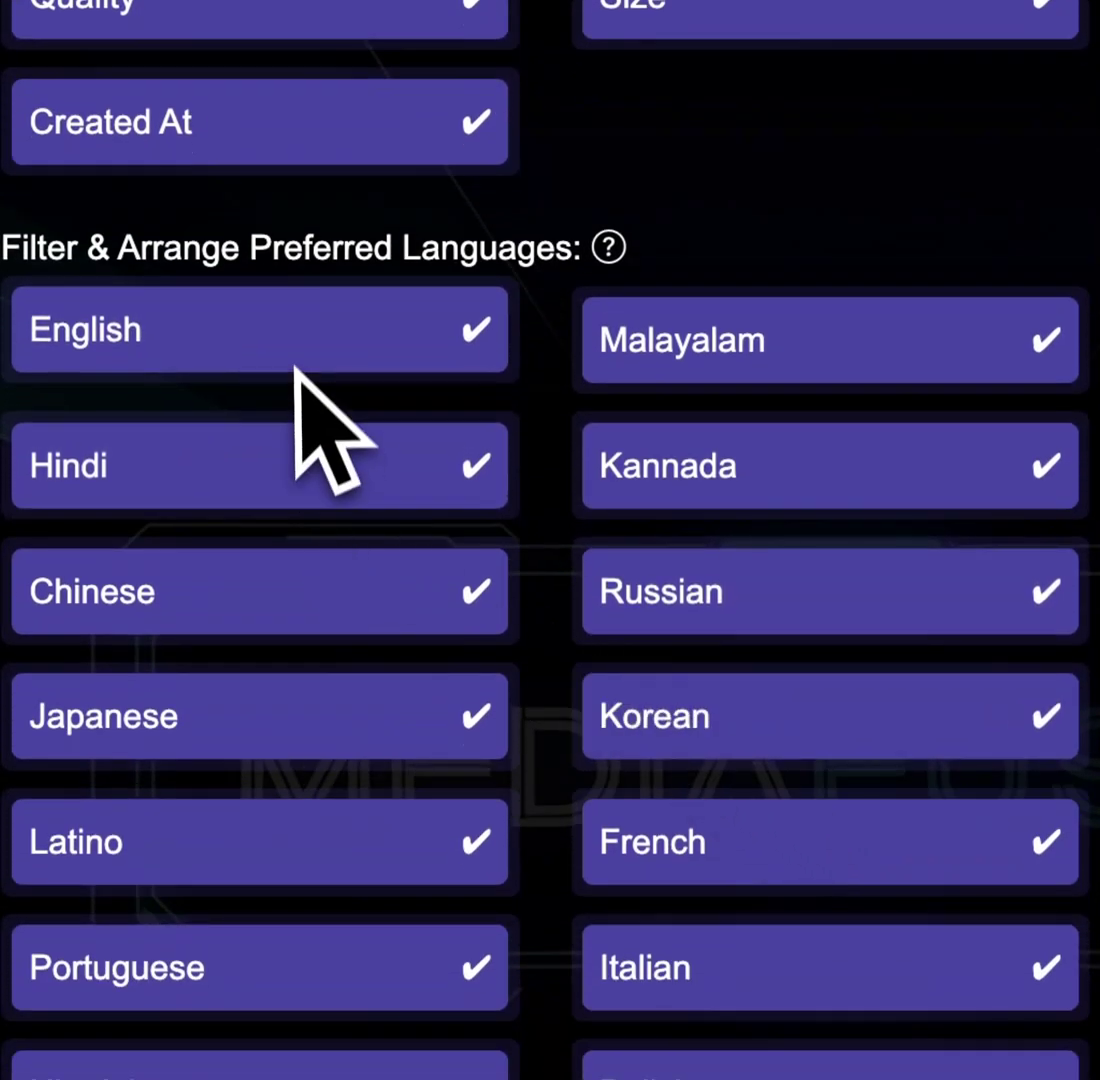
- Toggle English and Unknown in the preferred languages filter, leaving both selected
left_click_drag(296, 366, 298, 352)
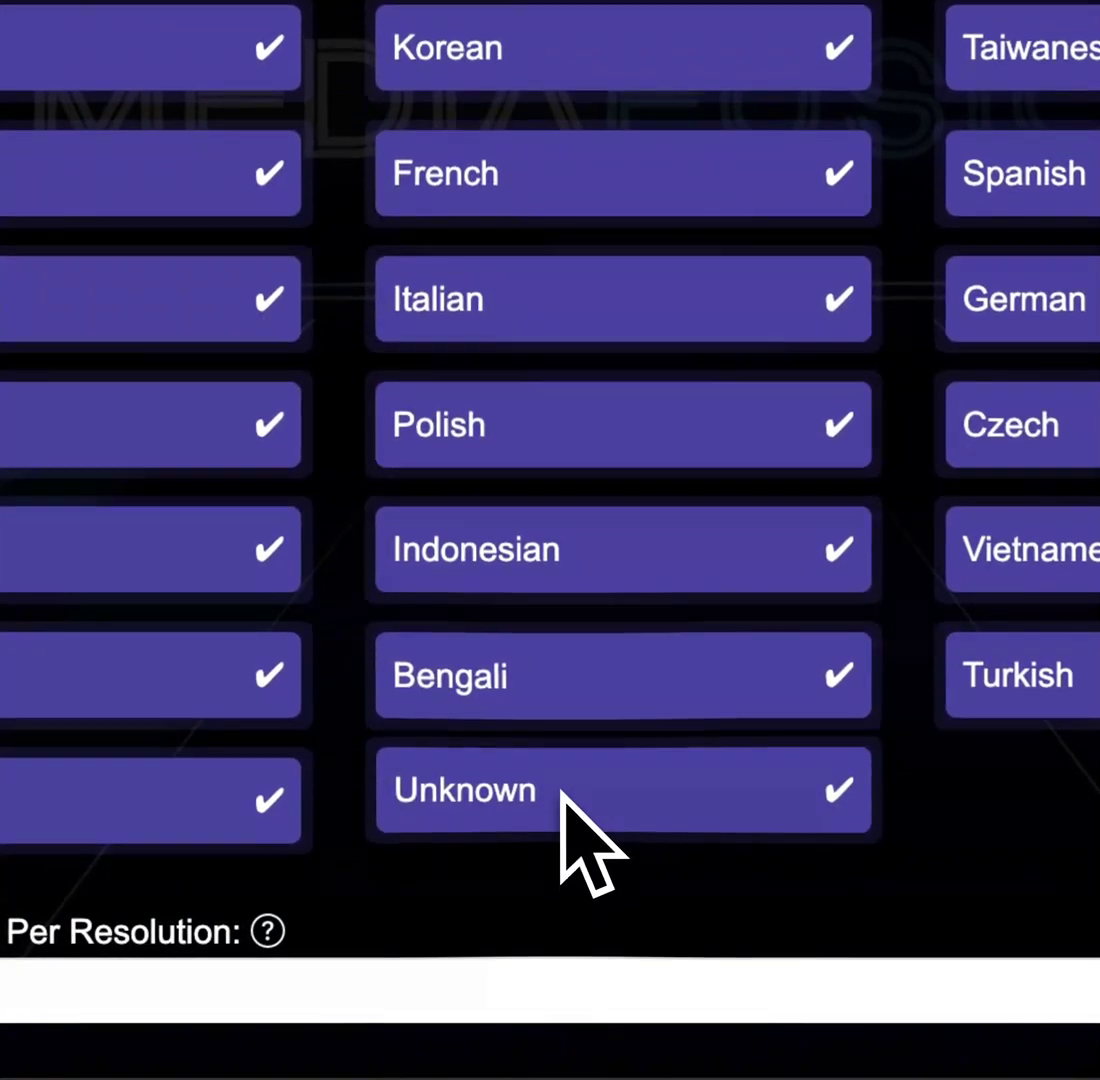
left_click(560, 800)
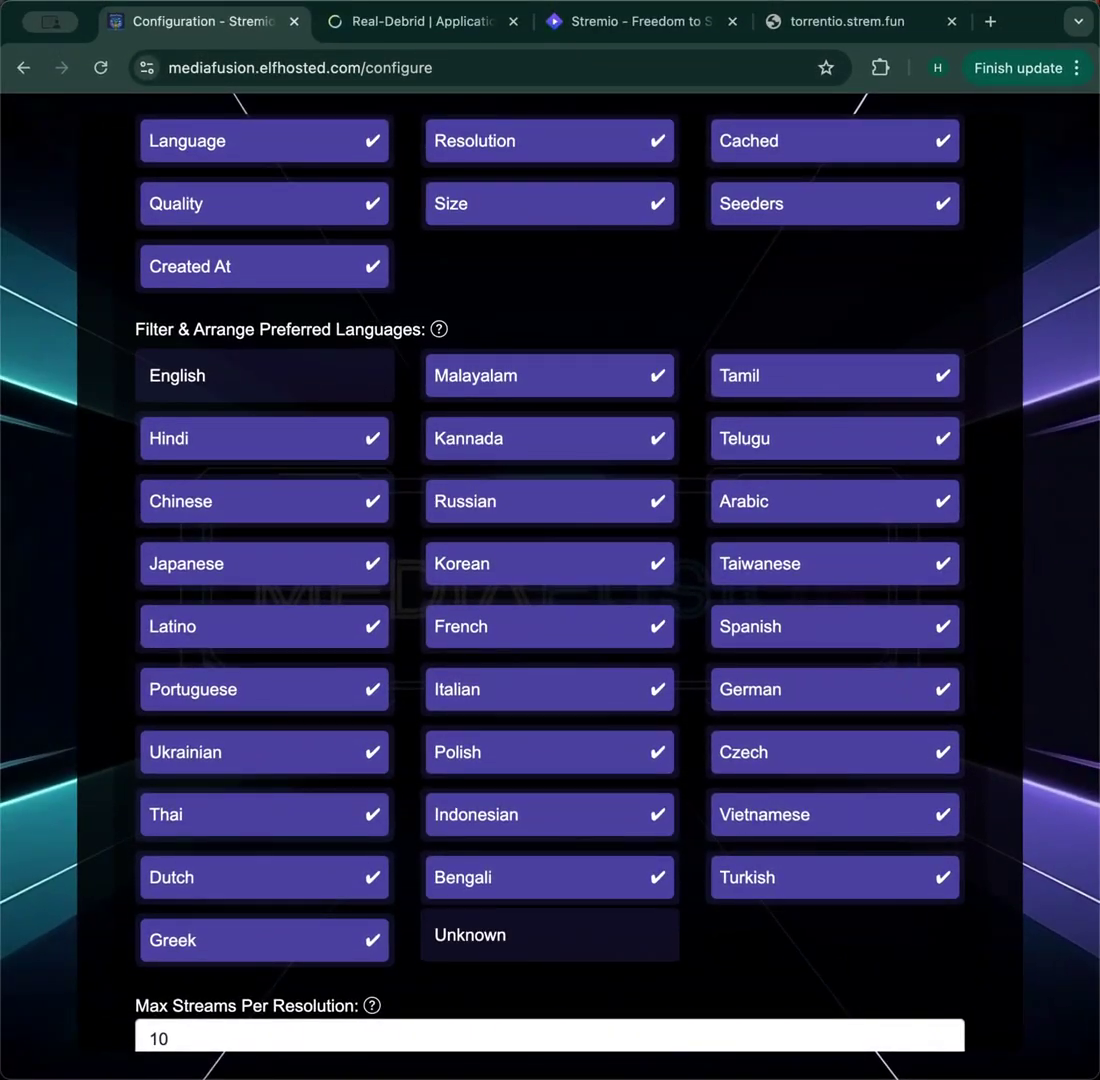
left_click(512, 920)
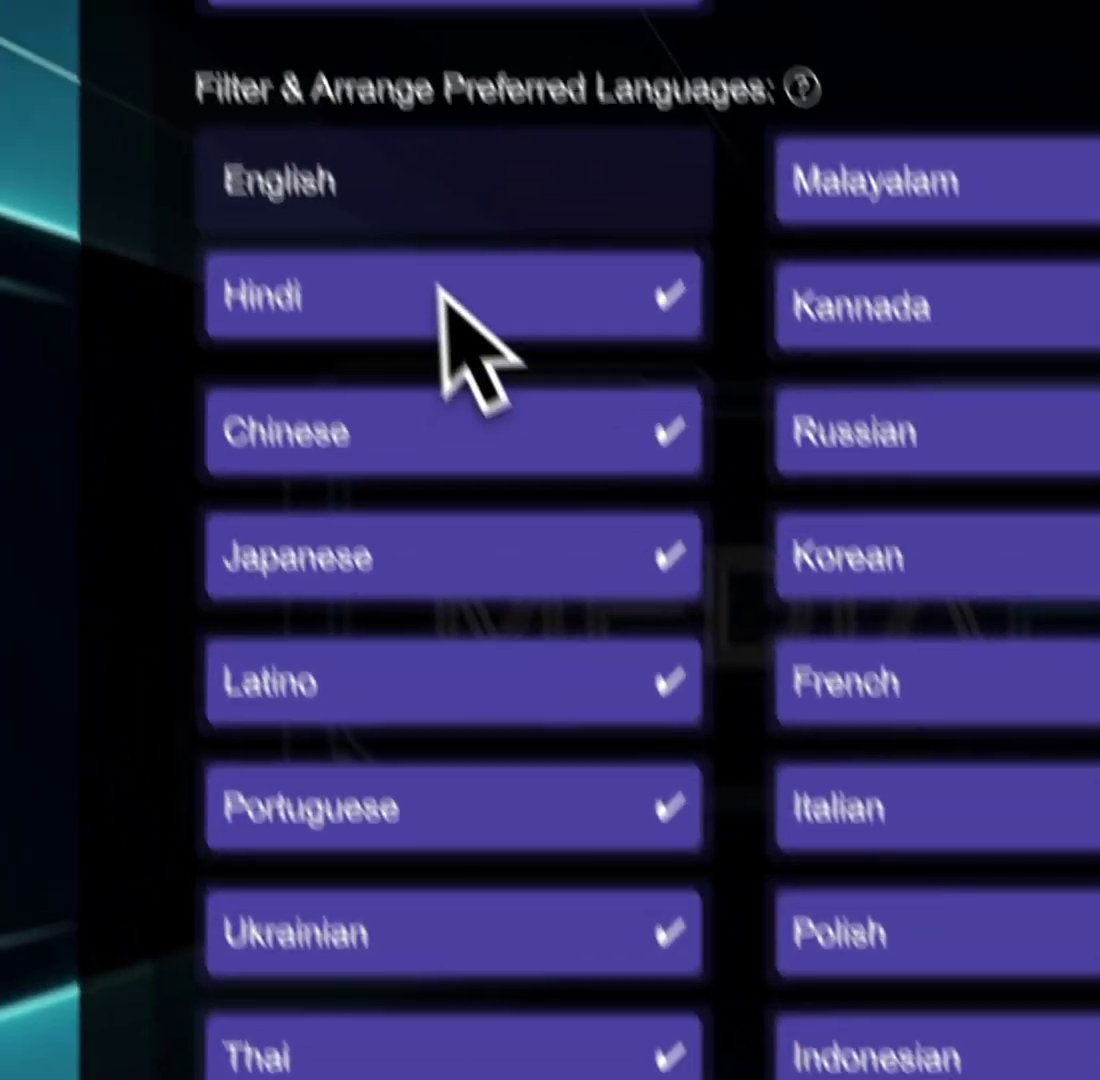
left_click(266, 393)
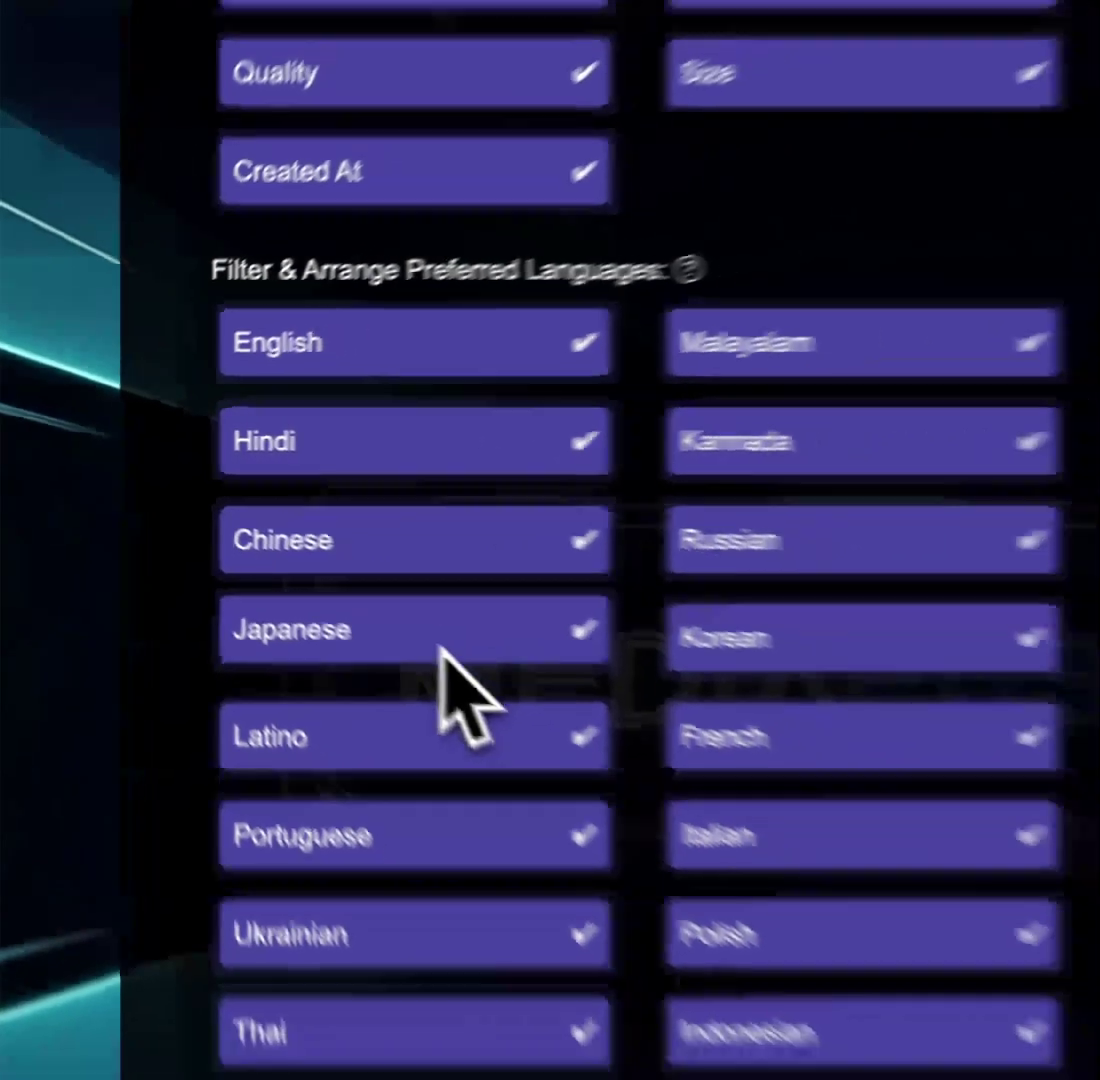
- Set the torrent stream display option to Show Parsed Data (Quality, Resolution, Codec, Audio.)
scroll(300, 605, "down", 5)
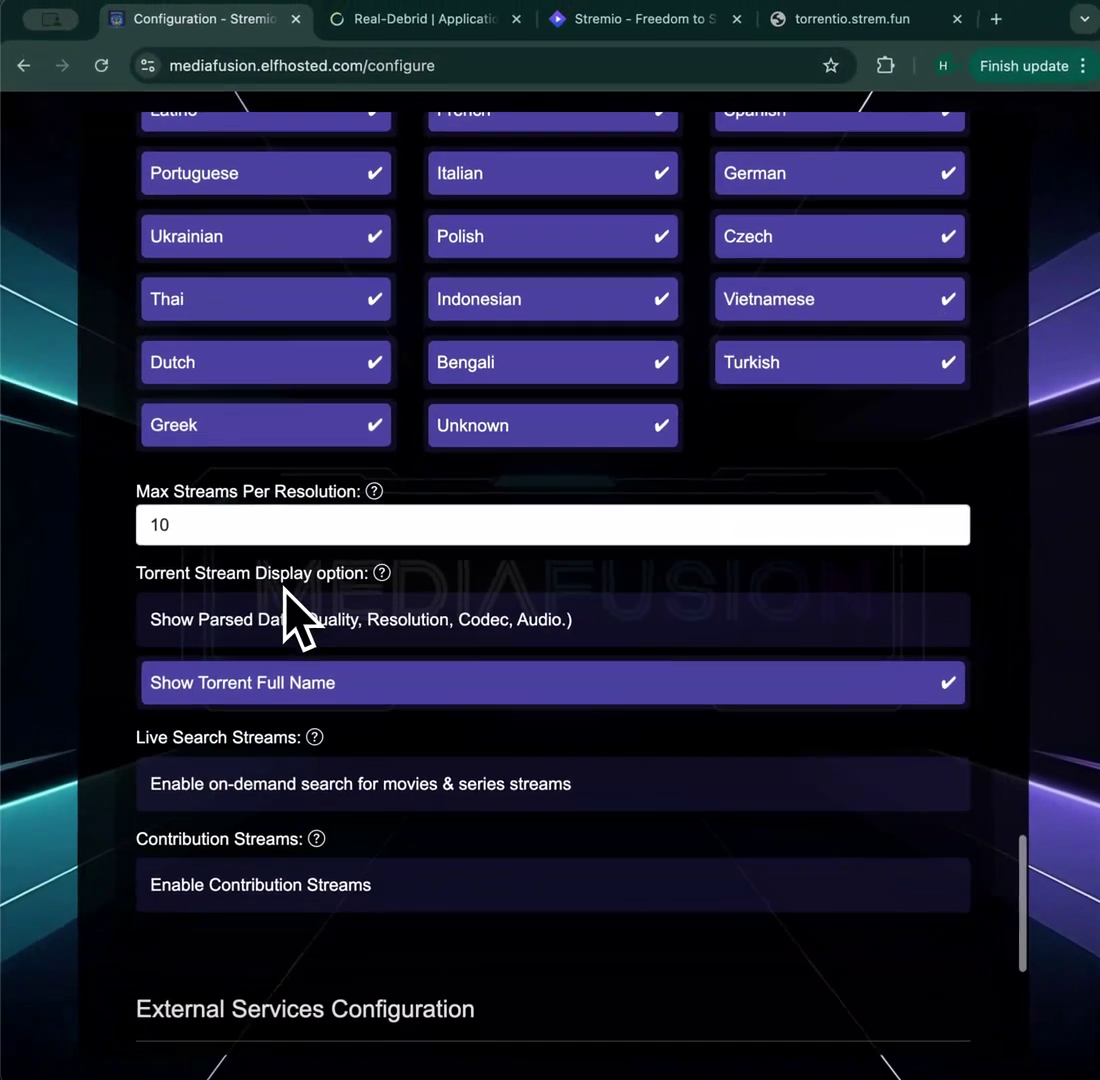
scroll(284, 600, "down", 3)
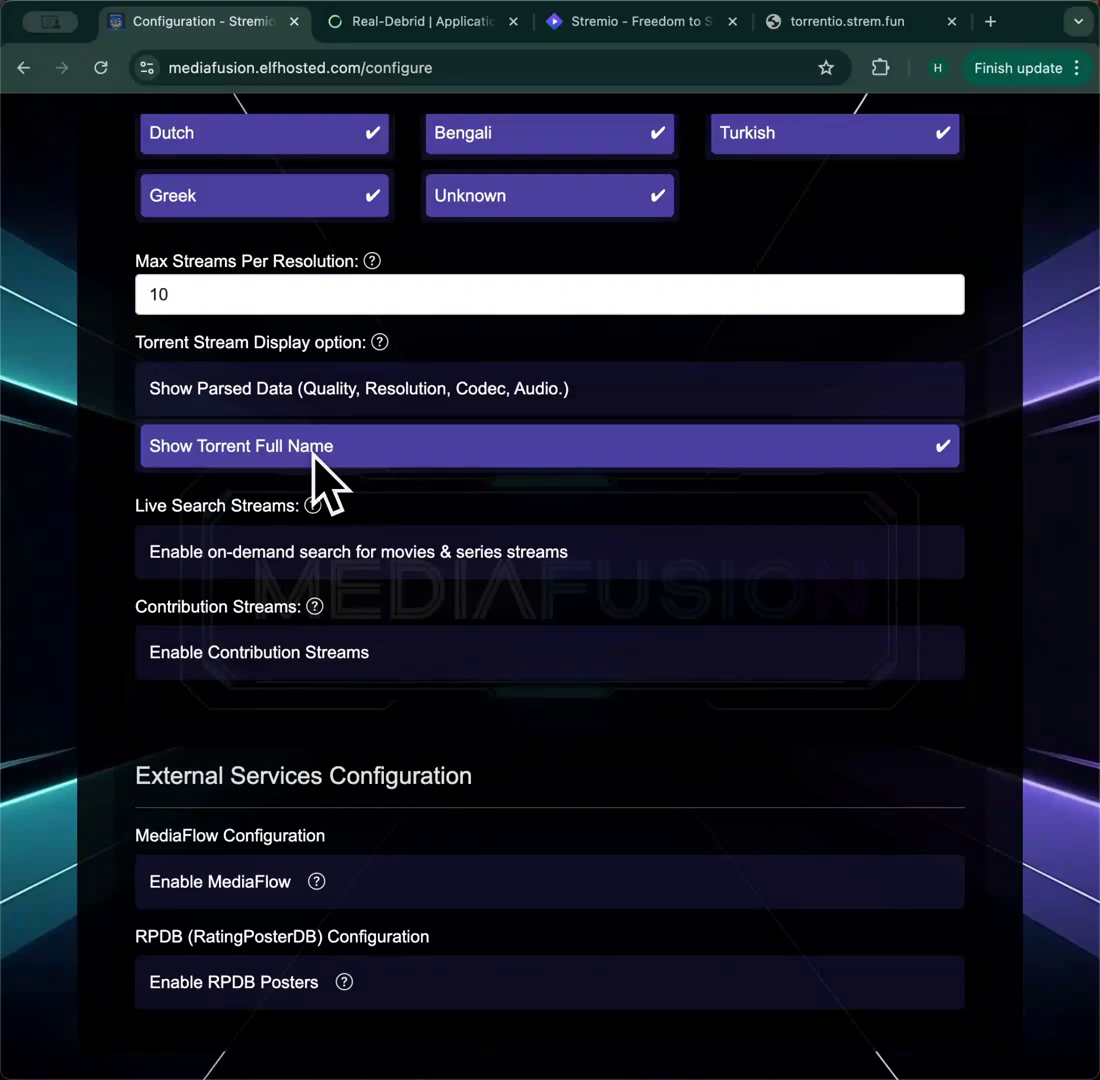
left_click(315, 390)
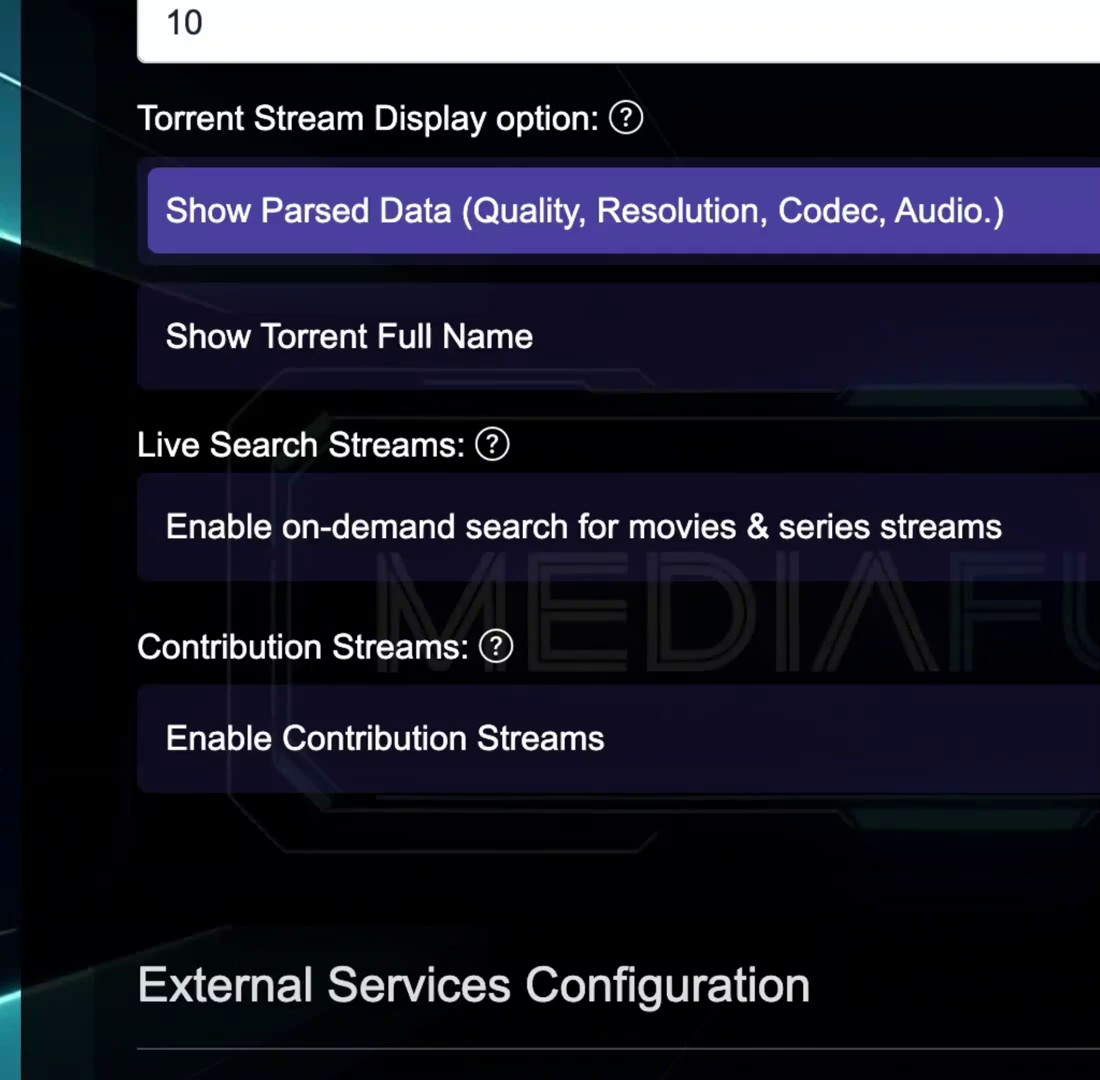
- Enable on-demand search for movies & series streams under Live Search Streams, and enable Contribution Streams
left_click(583, 527)
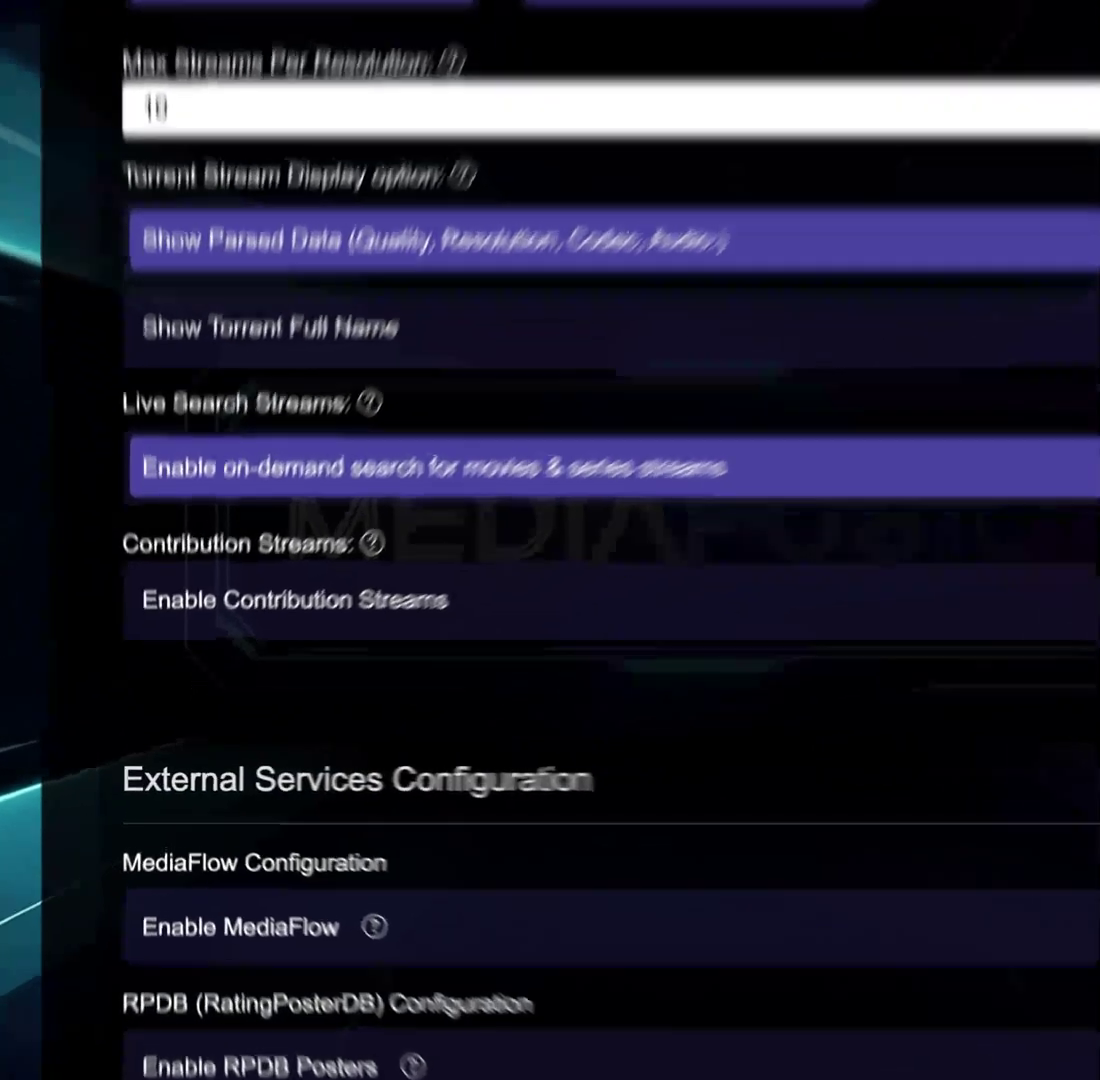
left_click(362, 660)
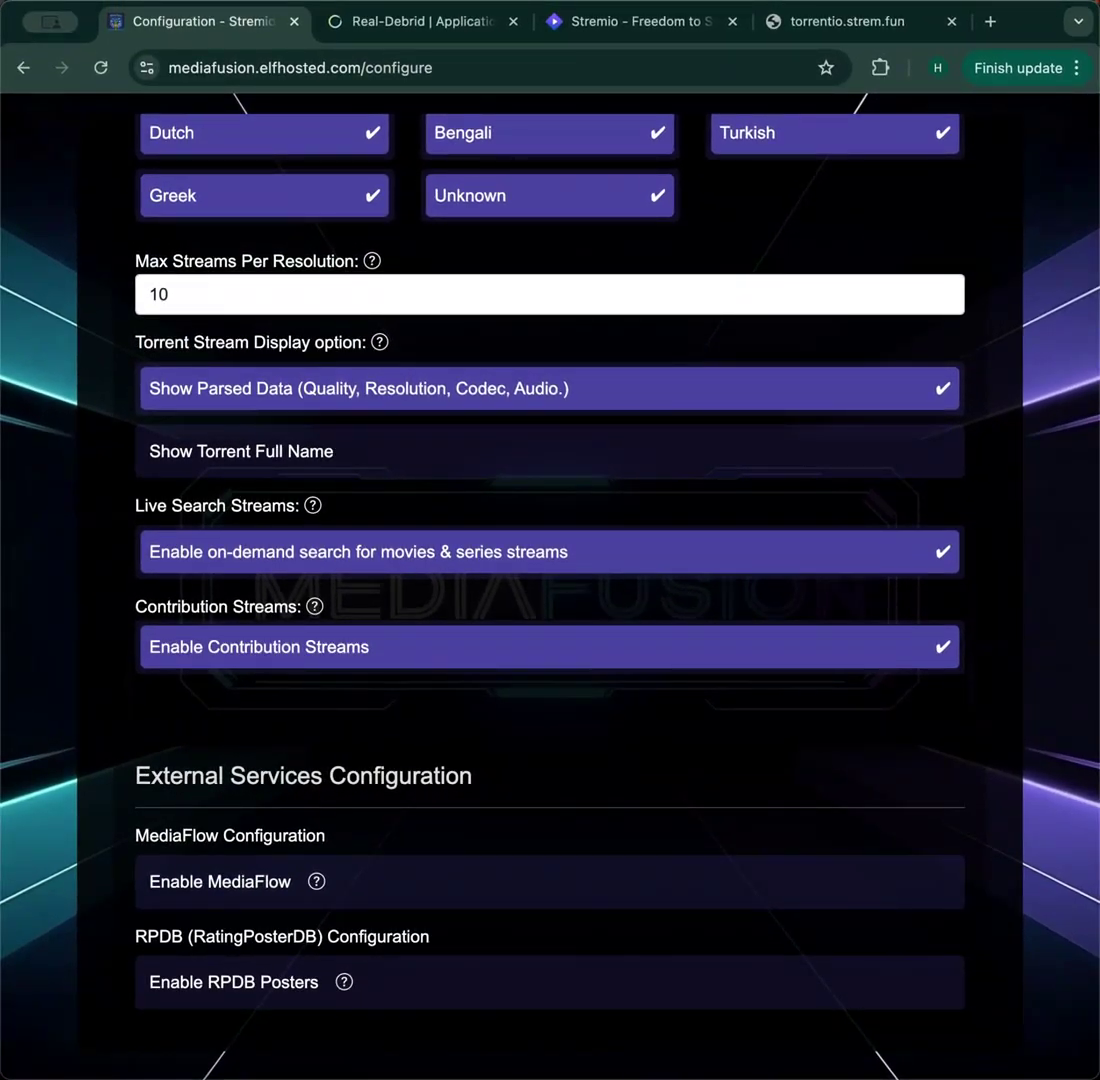
- Enable MediaFlow in the external services configuration and focus its Proxy URL and API Password fields without entering anything
scroll(550, 600, "down", 3)
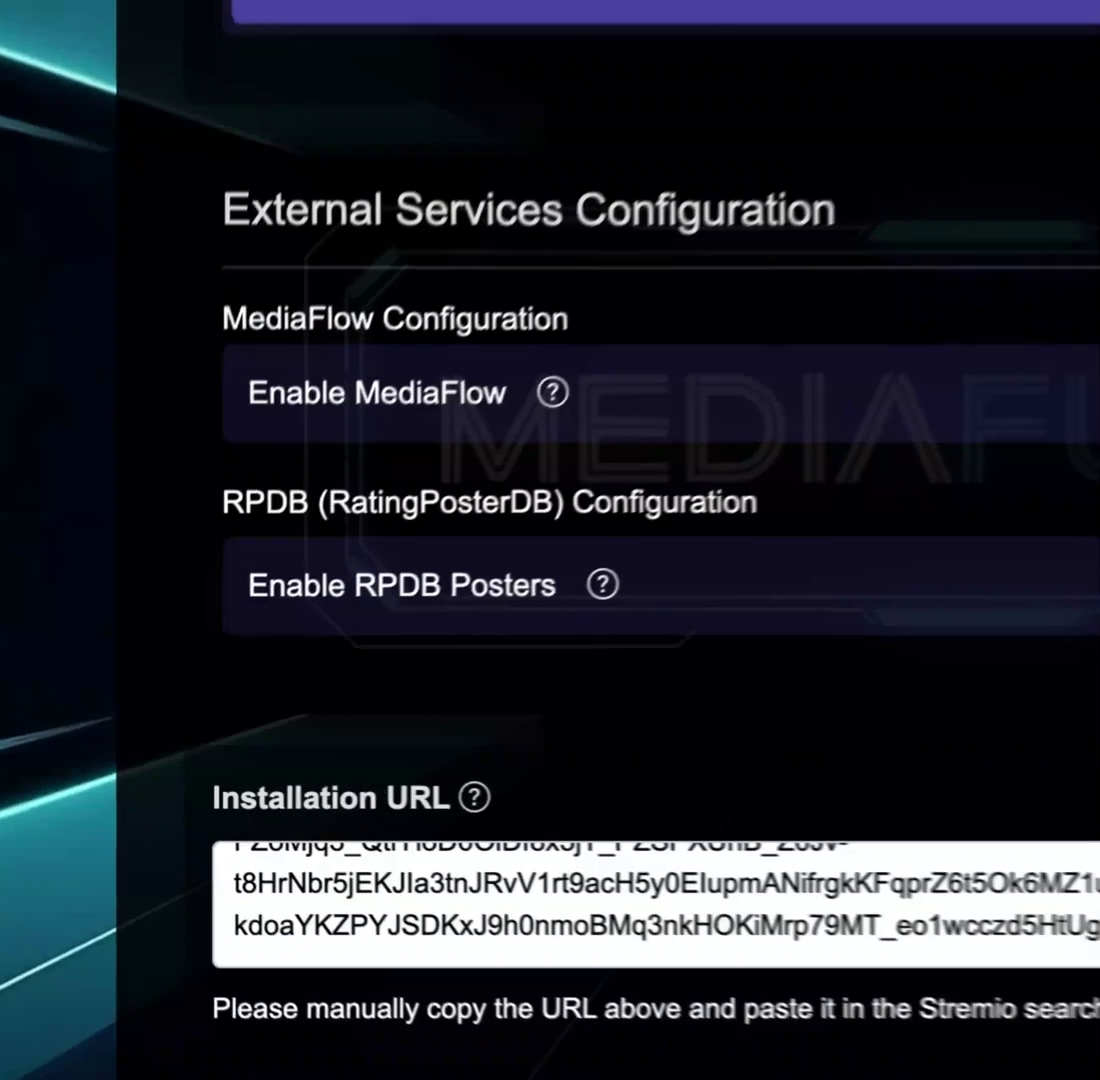
left_click(300, 572)
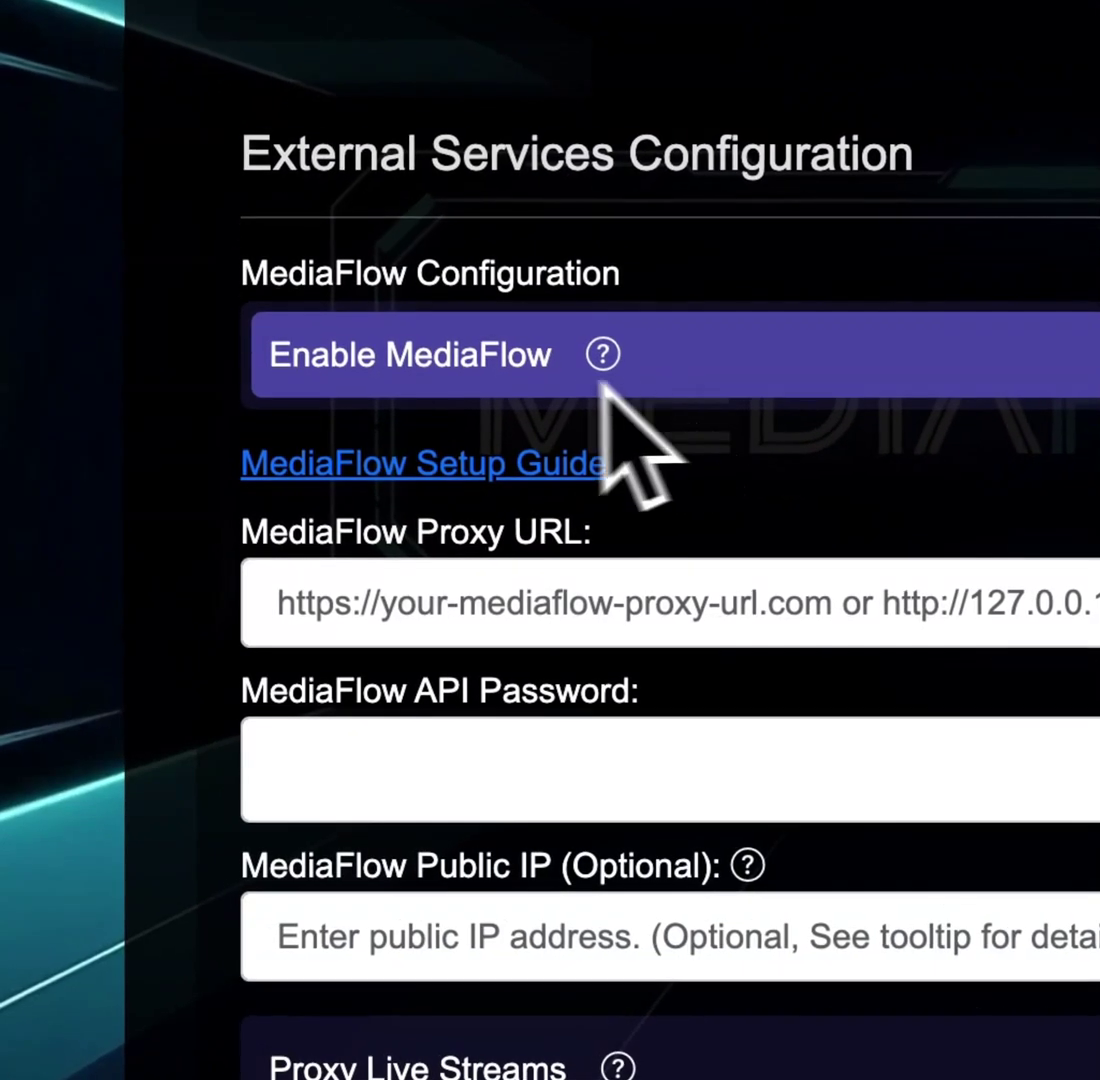
left_click(636, 628)
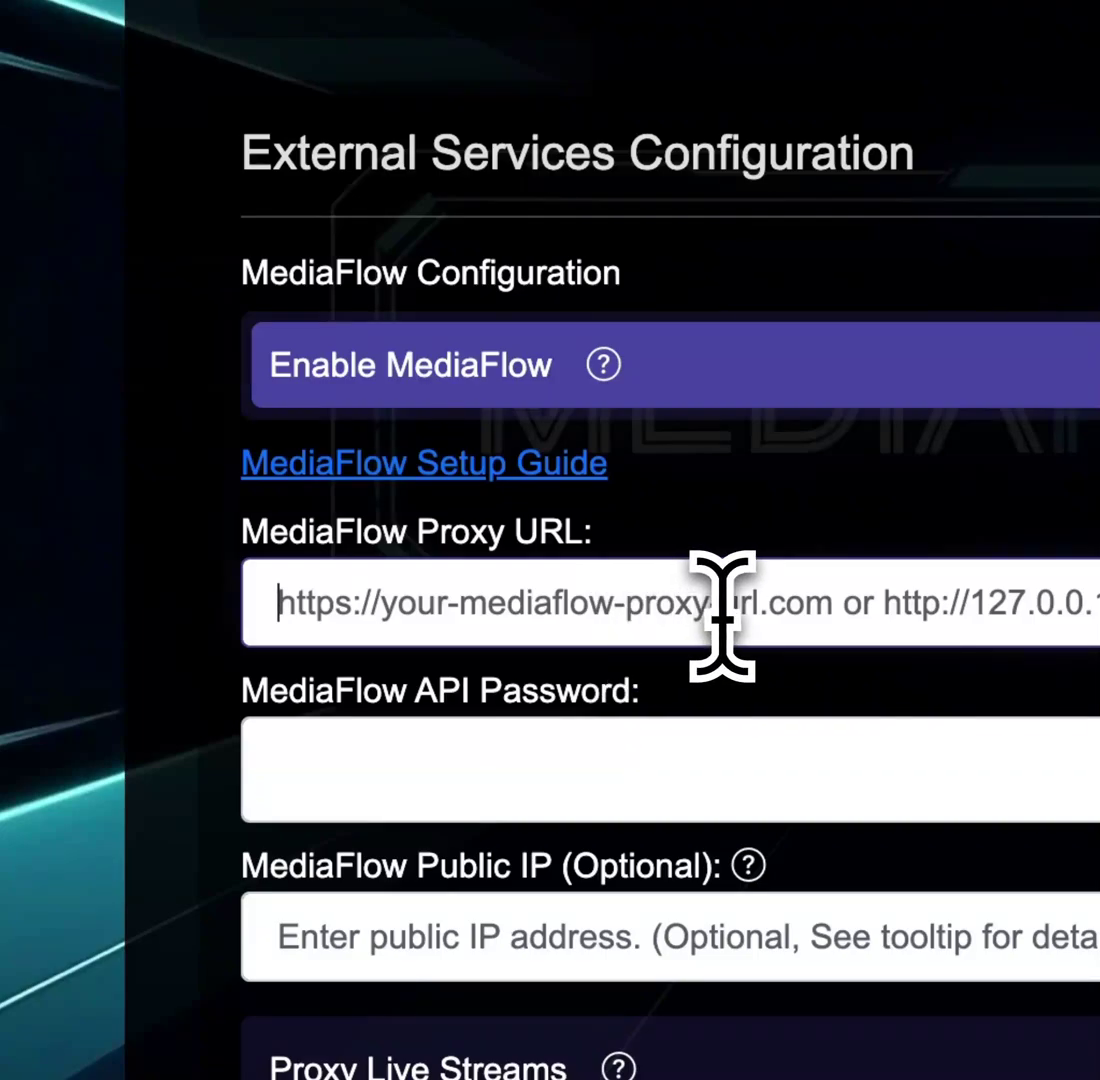
left_click(658, 768)
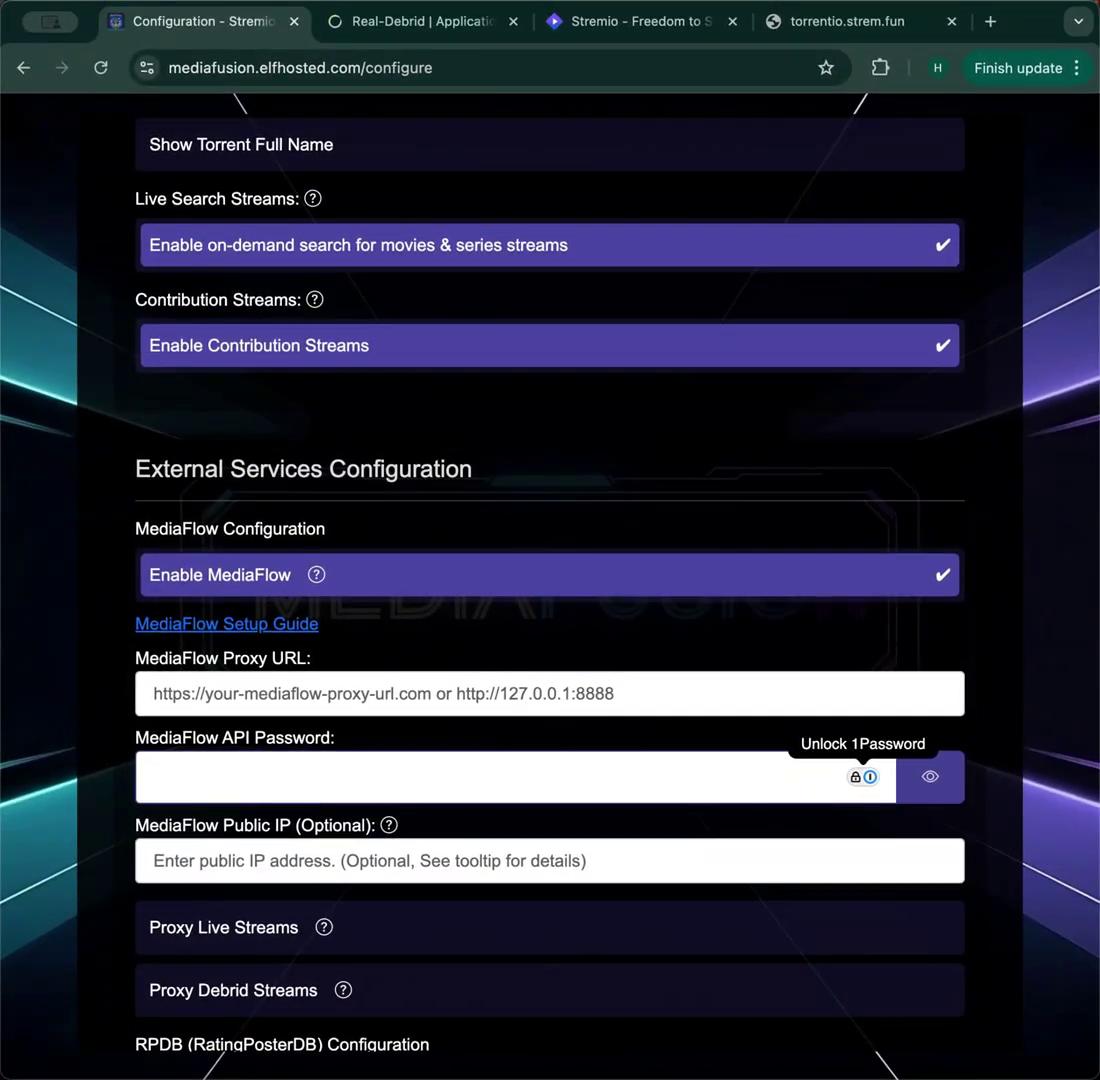
- Enable both Proxy Live Streams and Proxy Debrid Streams in the MediaFlow configuration
scroll(212, 870, "down", 3)
scroll(212, 876, "down", 2)
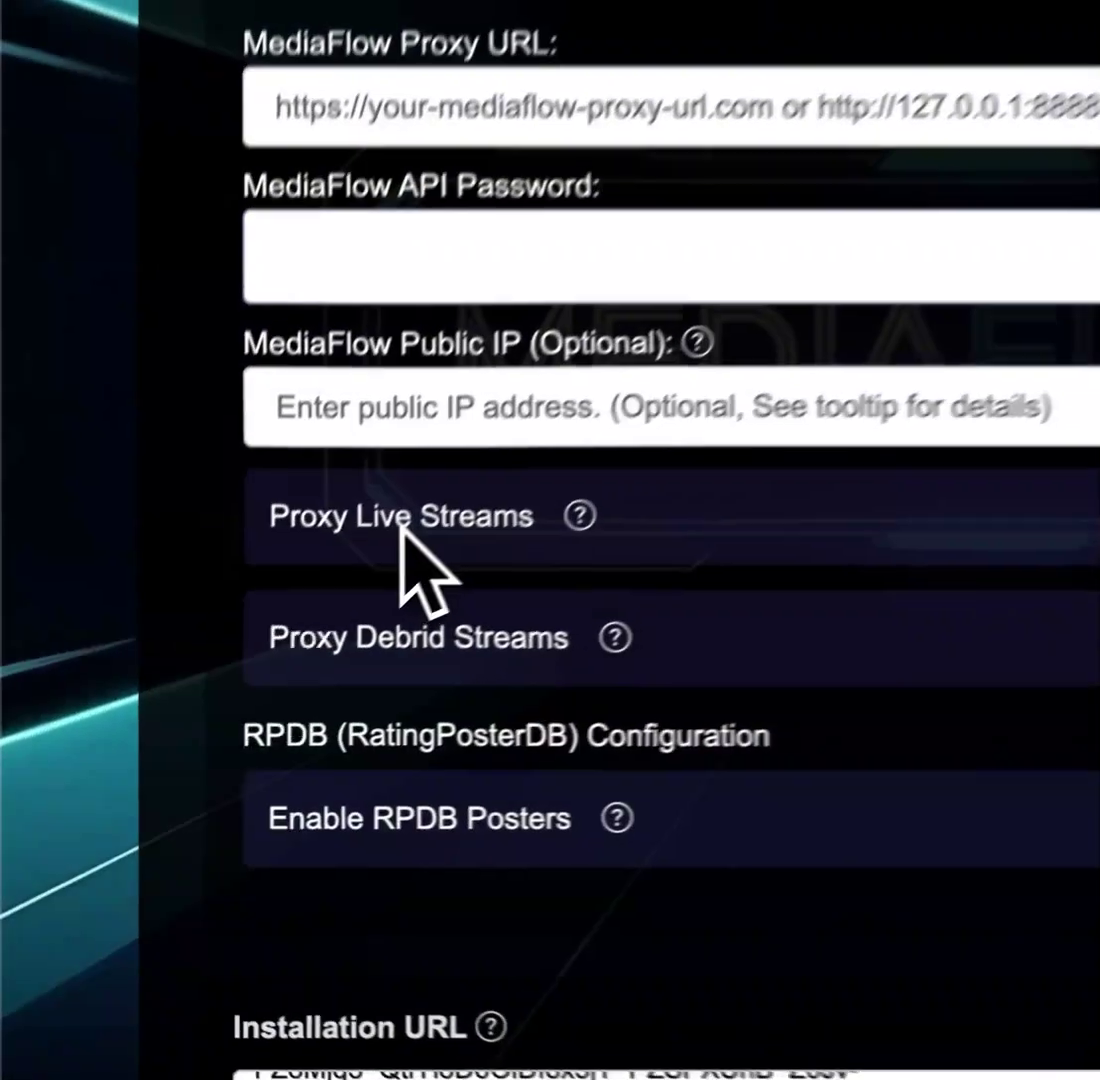
left_click(220, 688)
left_click(480, 600)
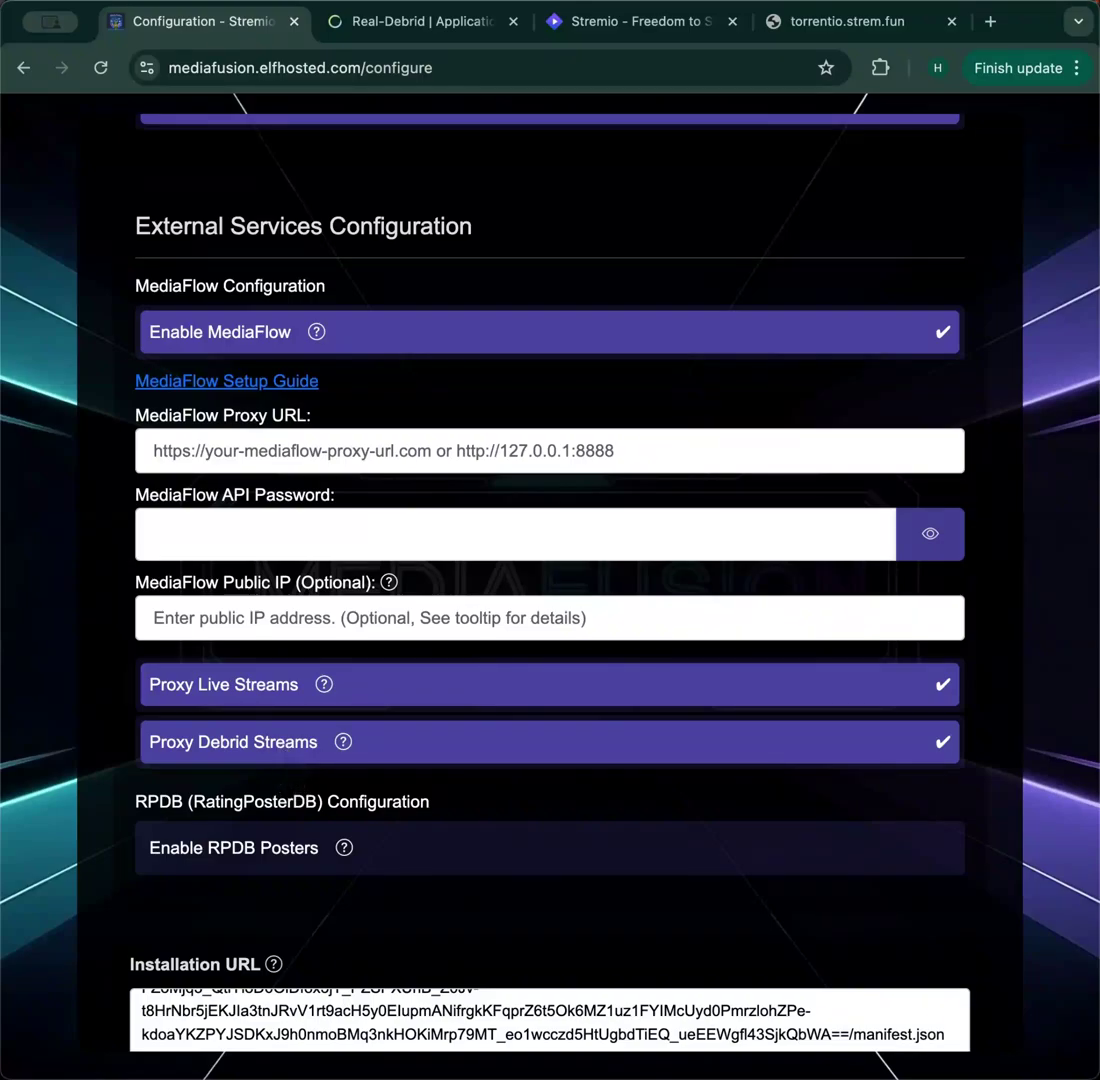
- Enable RPDB Posters and focus the RPDB API Key field, leaving it empty
scroll(550, 540, "down", 2)
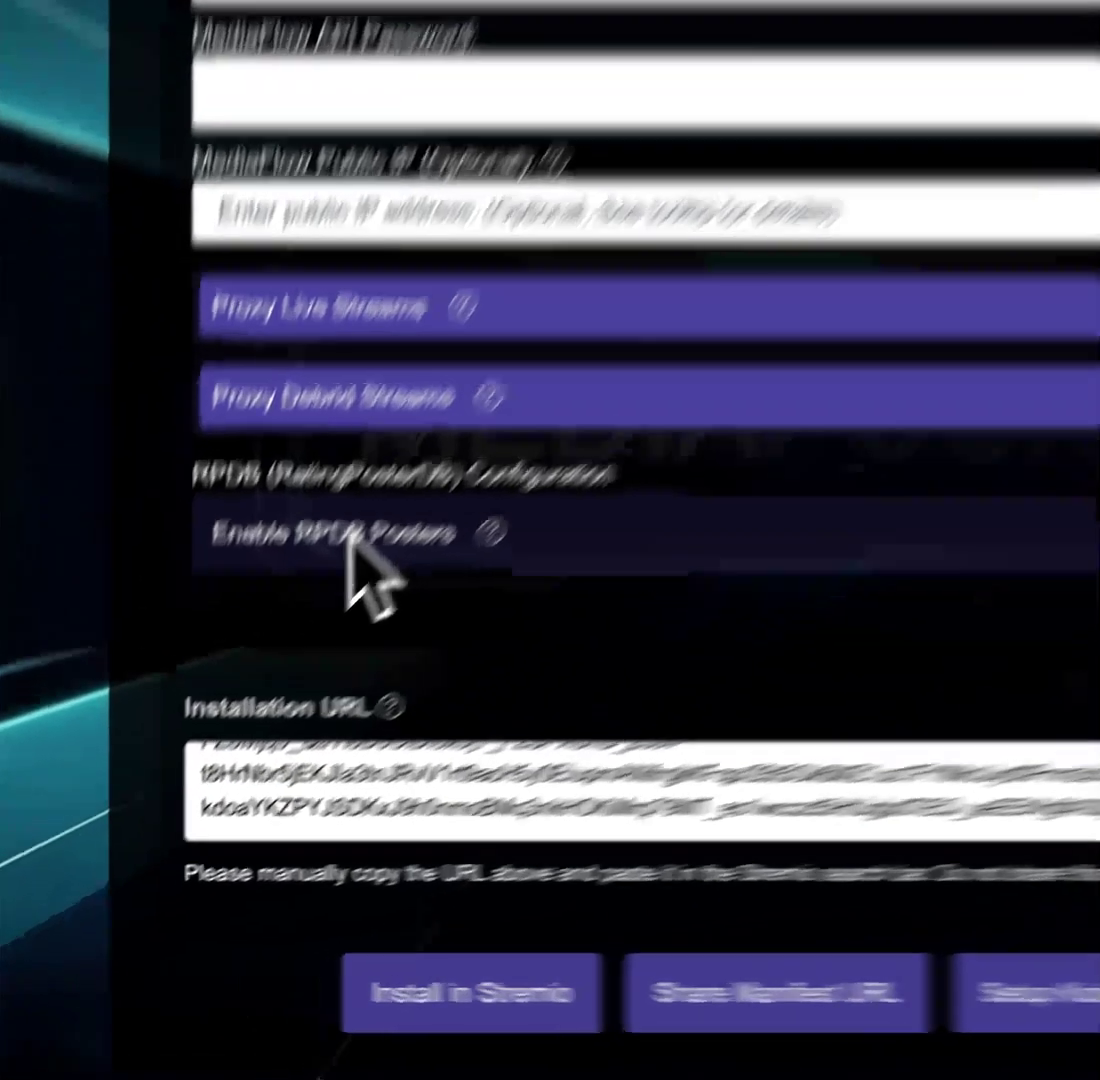
left_click(352, 542)
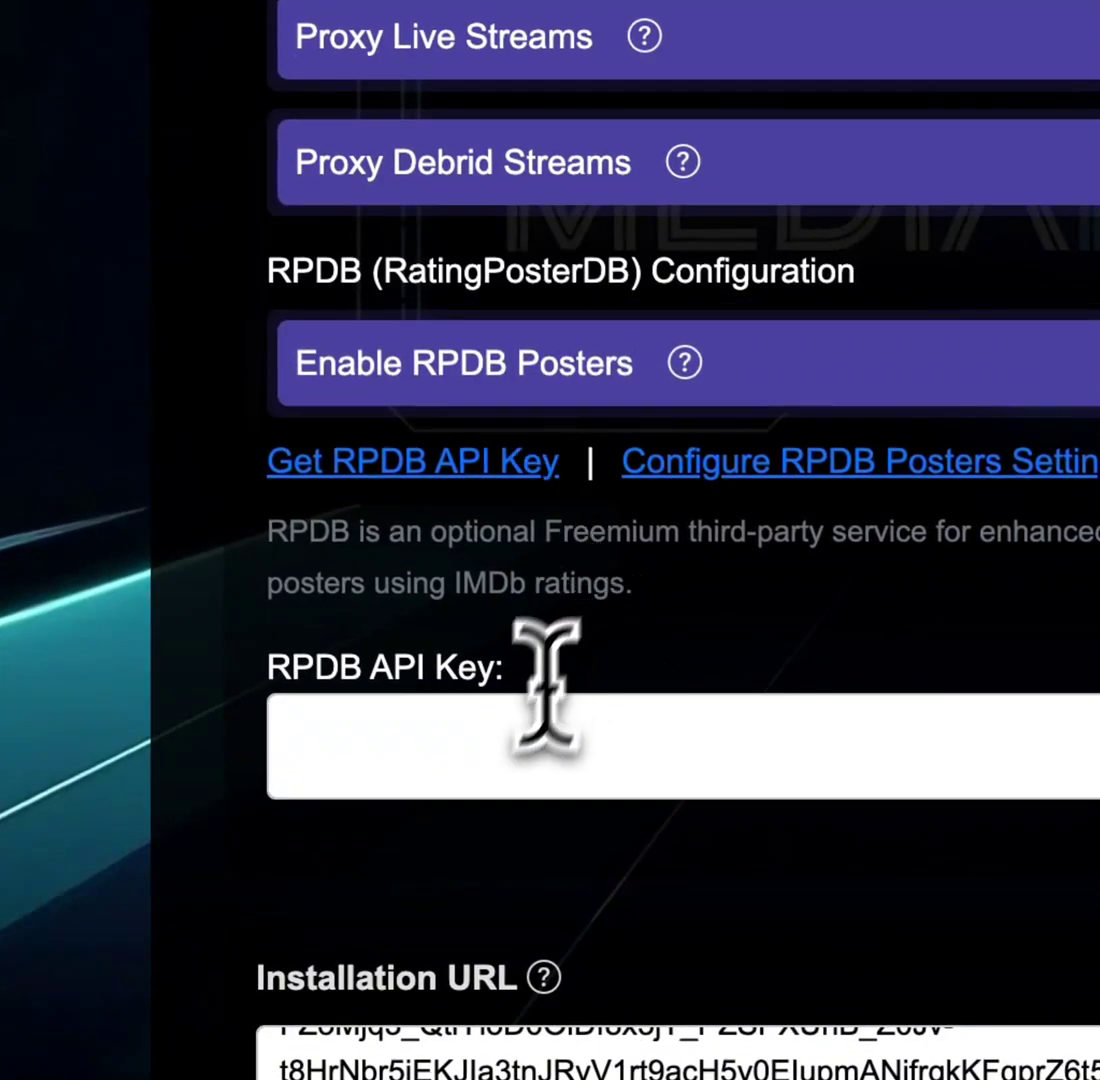
left_click(452, 735)
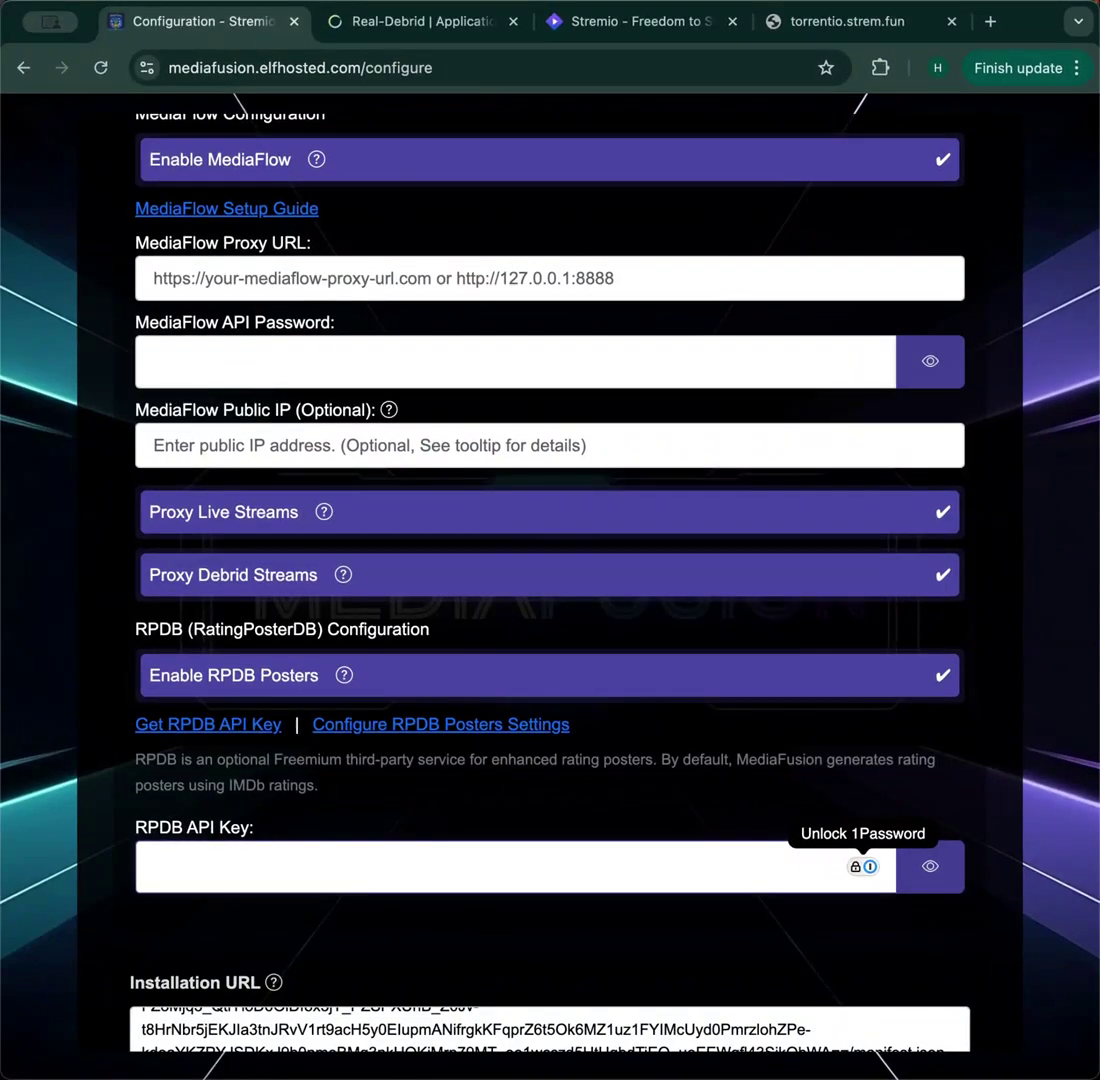
- Install the configured MediaFusion | ElfHosted RD add-on in Stremio from the configuration page
scroll(550, 500, "down", 3)
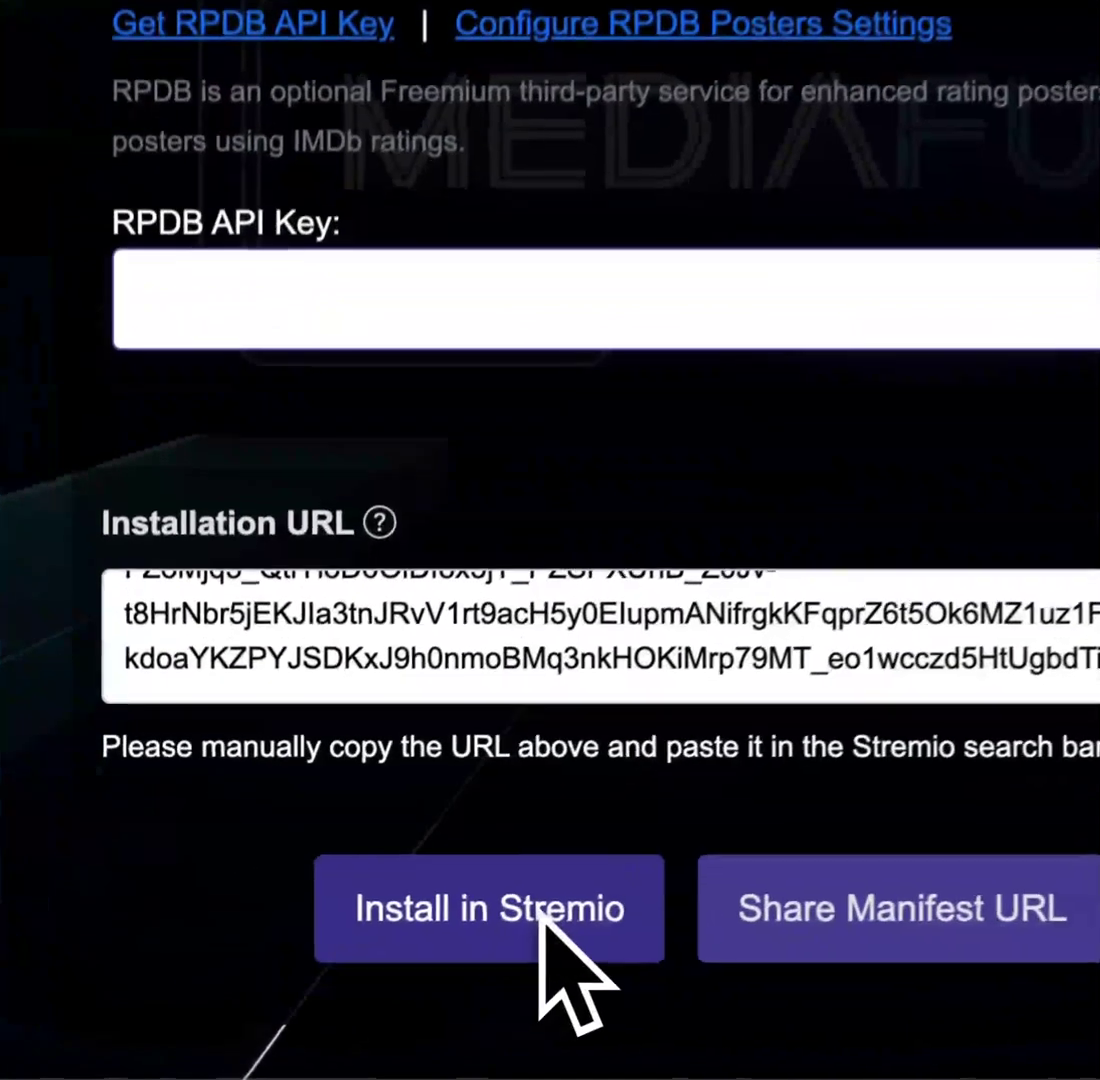
left_click(443, 958)
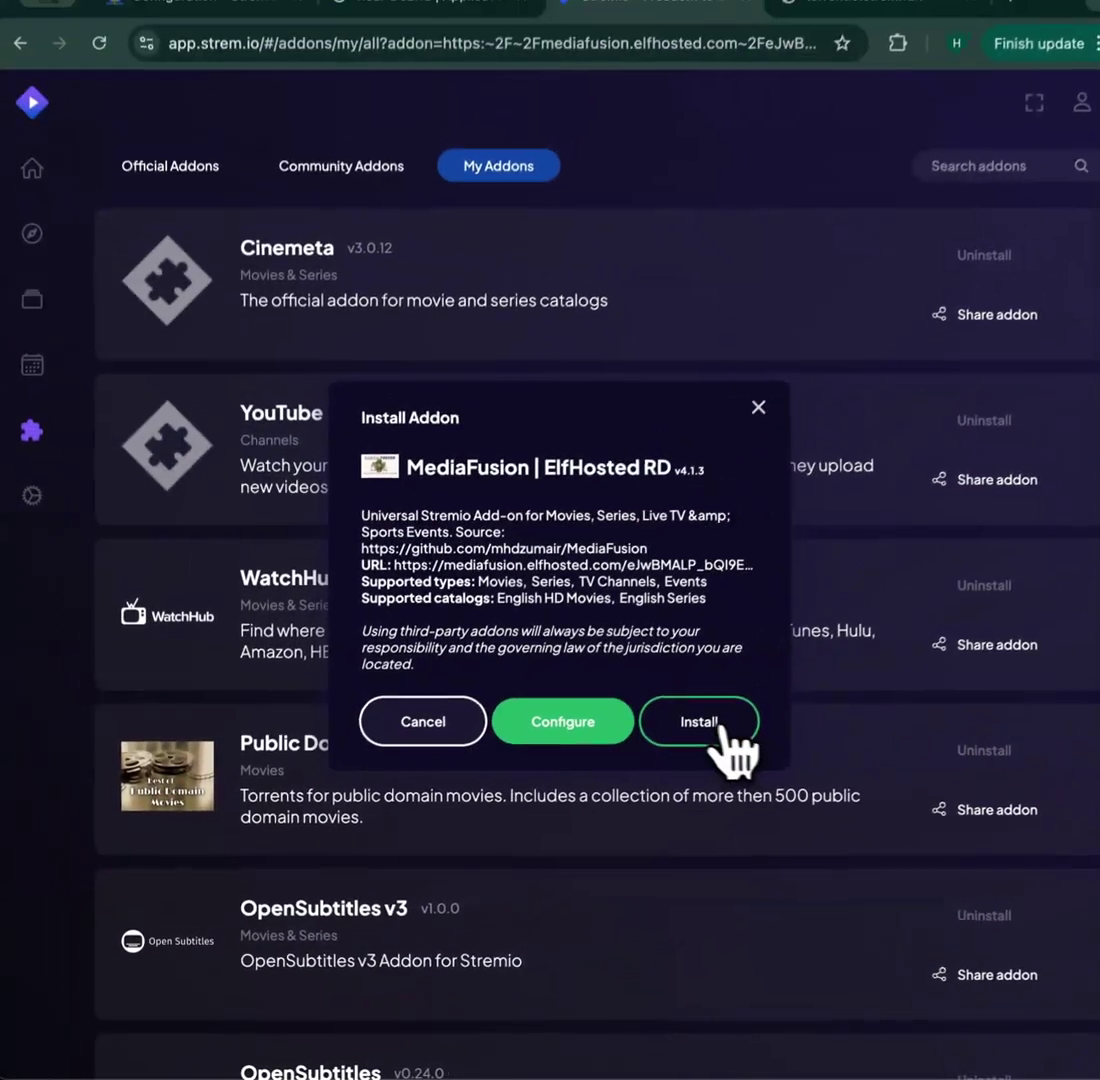
left_click(828, 660)
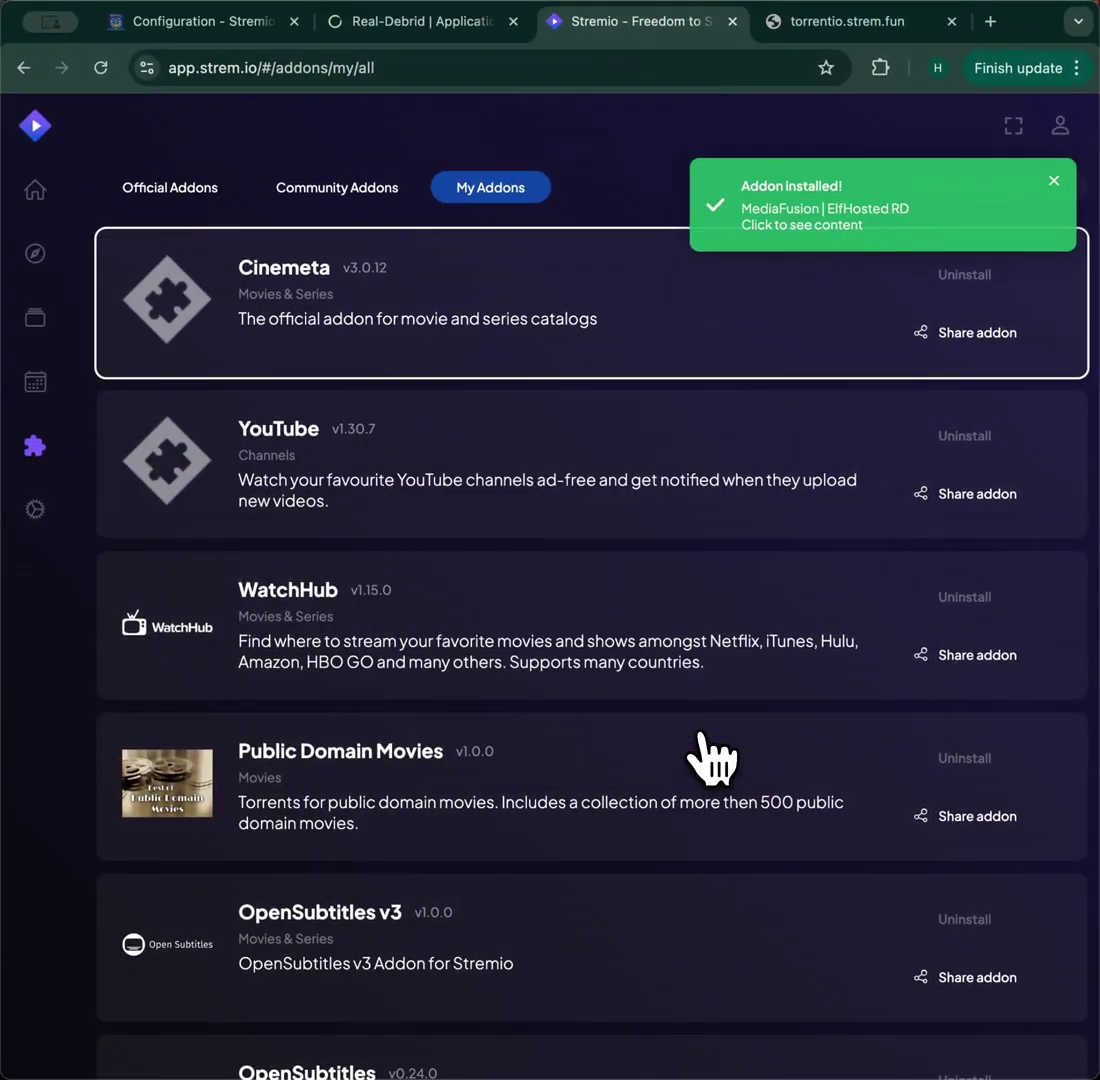